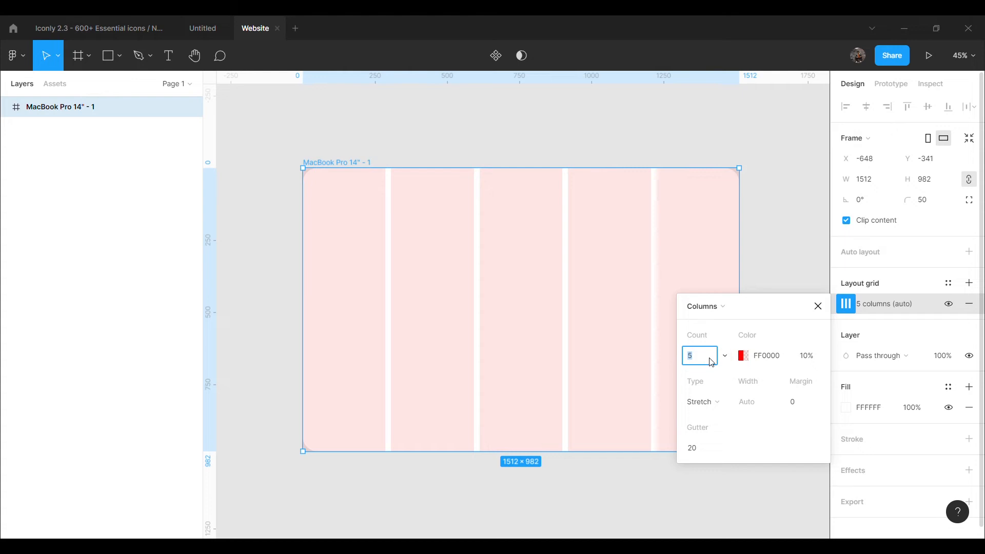
Set the frame's column layout grid to 10 columns.
left_click(791, 208)
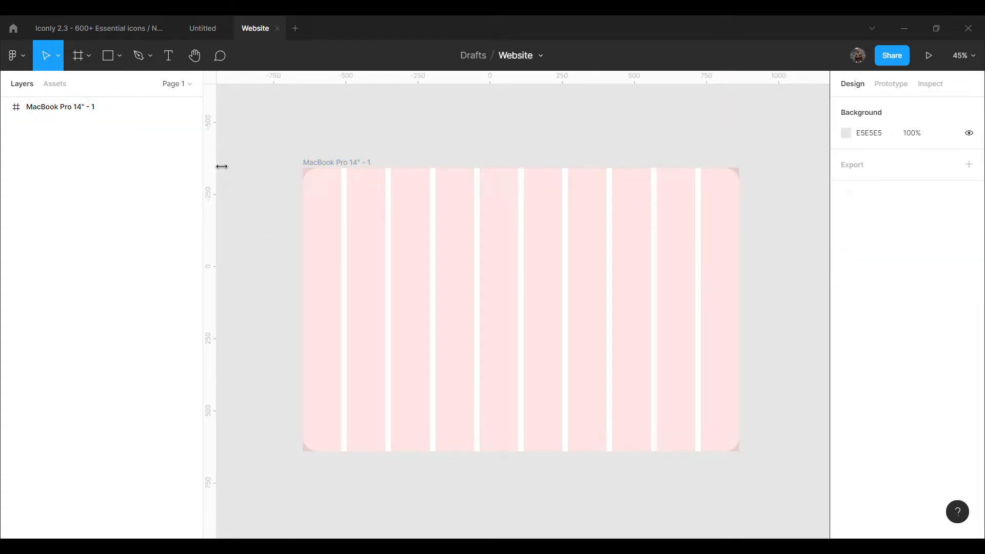
Add the navigation text "Home About Contact" at font size 35 and place it near the top of the frame.
key("t")
left_click(378, 151)
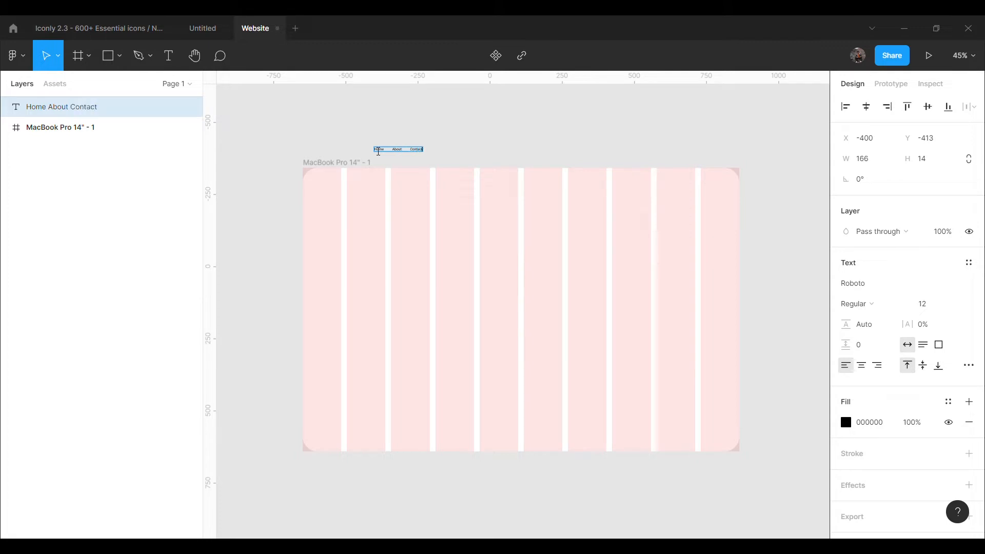
key("Escape")
type("35")
key("Return")
left_click_drag(497, 156, 614, 195)
left_click(553, 265)
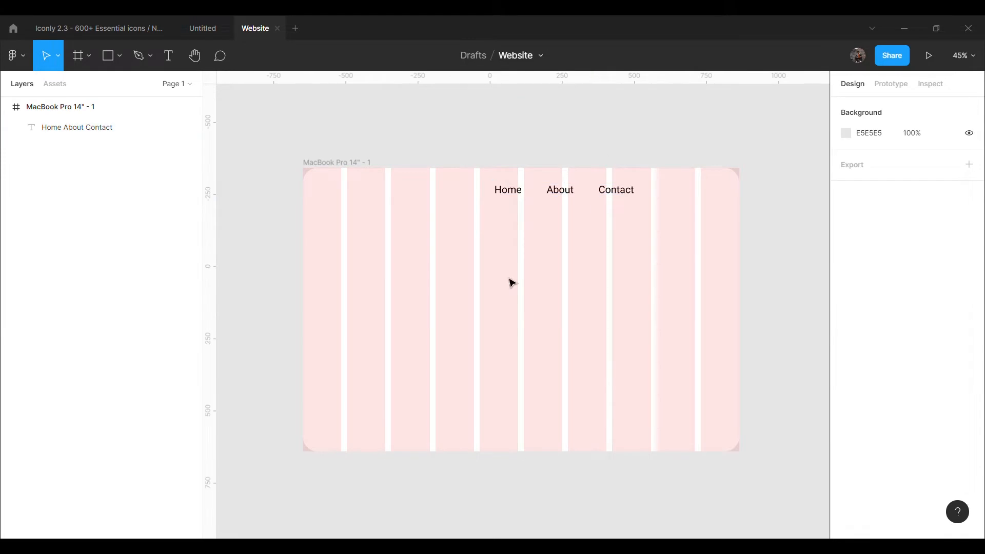
Draw a rectangle about 202 × 71 in the frame below the Contact item.
left_click(120, 56)
left_click(97, 85)
left_click_drag(575, 234, 634, 254)
left_click(658, 278)
Round the rectangle's corners to 30 and place it to the right of Contact in the navigation row.
left_click(605, 245)
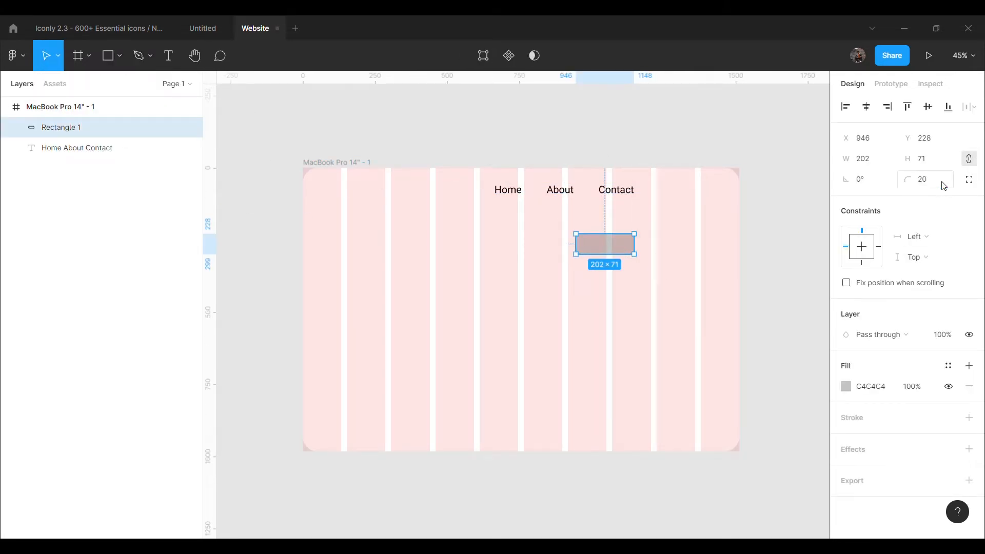
type("25")
left_click(541, 121)
left_click_drag(614, 253, 692, 203)
key("Escape")
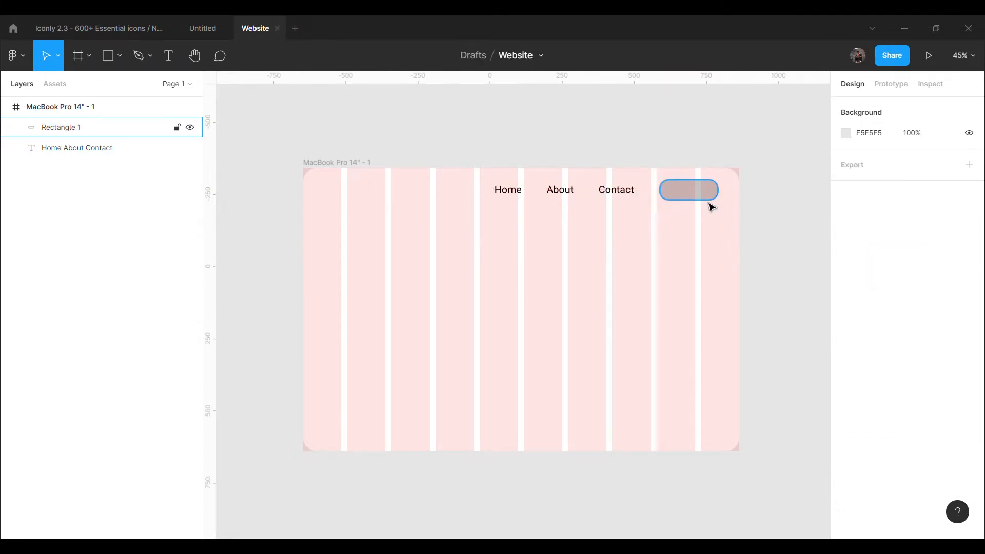
Add a "Login" label at font size 25 and centre it on the rounded rectangle.
key("t")
left_click(283, 97)
key("Escape")
left_click_drag(294, 100, 695, 195)
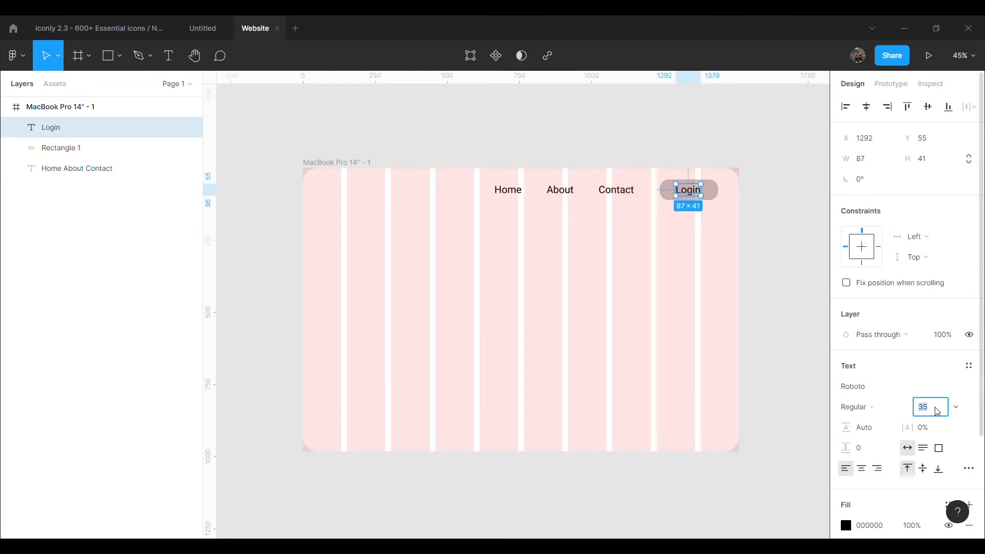
type("22")
key("Return")
left_click_drag(690, 198, 693, 200)
Reduce the navigation text to font size 22 and shift it slightly to line up with the Login button.
left_click(614, 195)
left_click(923, 407)
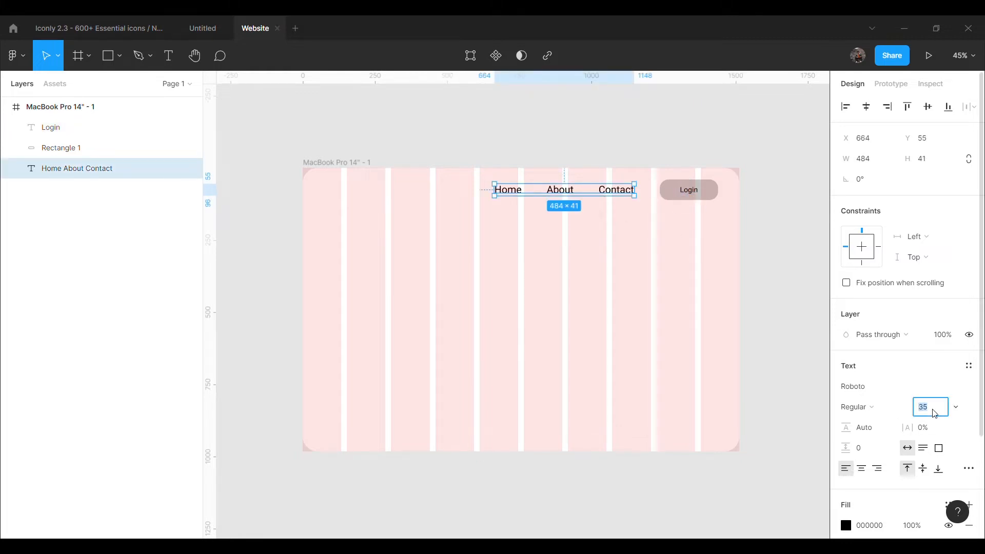
type("22")
key("Return")
mouse_move(550, 193)
left_mouse_down()
mouse_move(552, 203)
mouse_move(553, 195)
left_mouse_up()
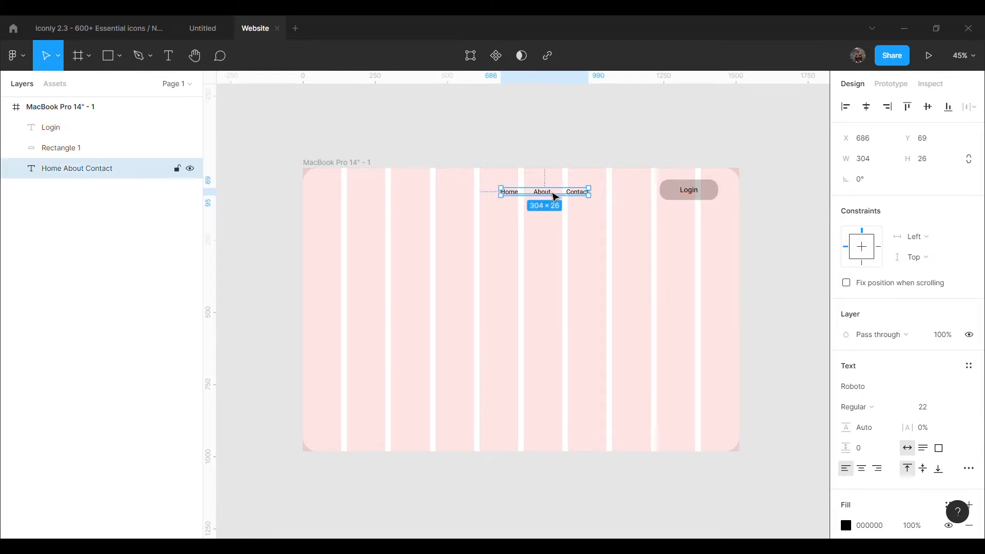
Set the navigation text's font size to 24 and widen the spacing between Home, About and Contact.
key("Escape")
left_click(951, 66)
type("50")
key("Return")
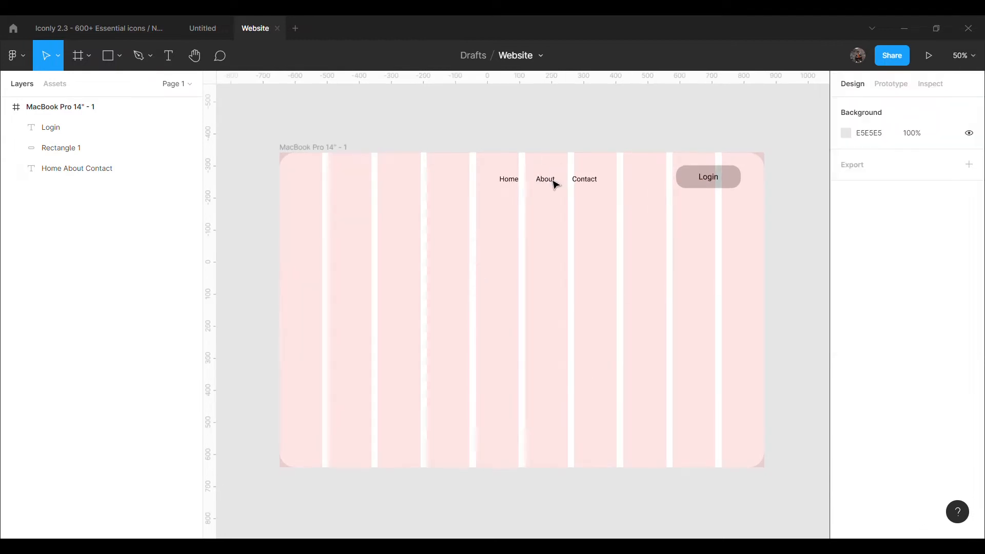
left_click(554, 183)
left_click(937, 407)
type("24")
key("Return")
key("Escape")
double_click(537, 183)
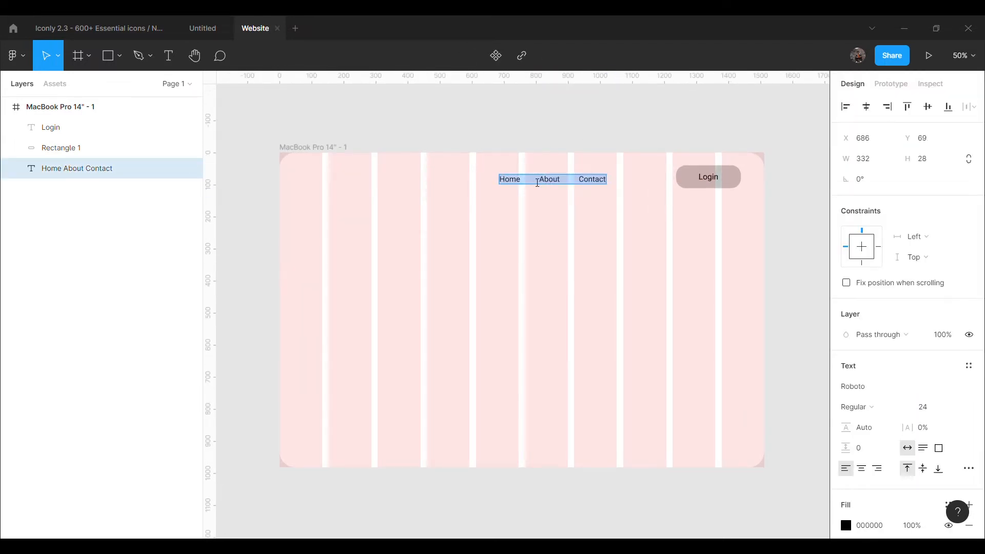
left_click(545, 132)
Narrow the Login button's rectangle to 142 wide and re-centre the Login label on it.
left_click(734, 181)
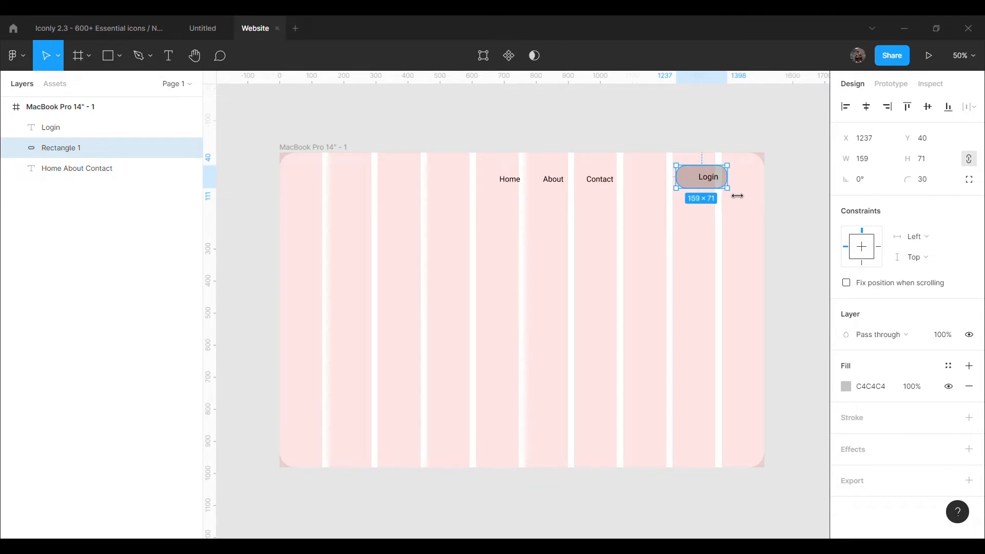
left_click_drag(733, 196, 698, 189)
left_click(717, 148)
left_click(717, 180)
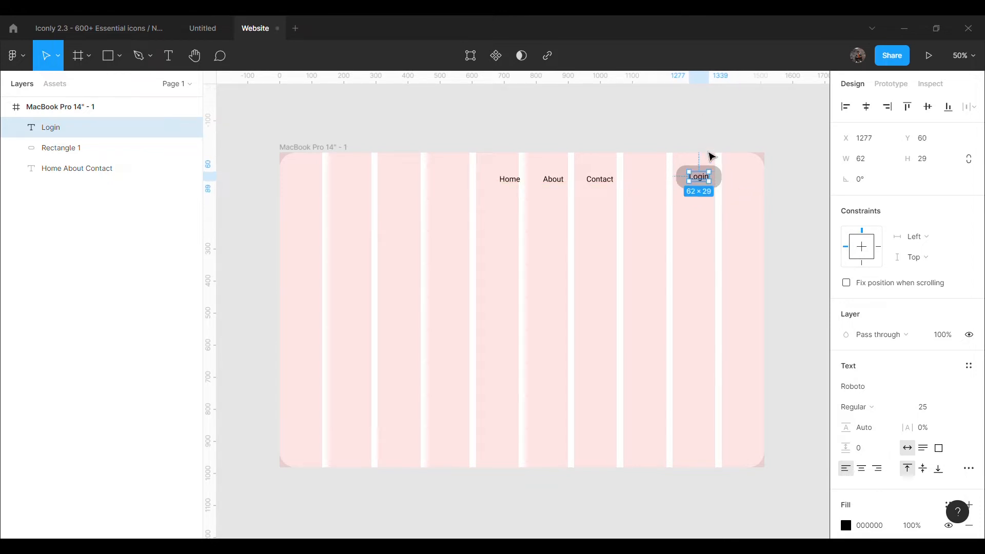
left_click(679, 182)
Paste the logo graphic into the frame's upper-left area at a size of about 39 × 39.
scroll(504, 351, "down", 1)
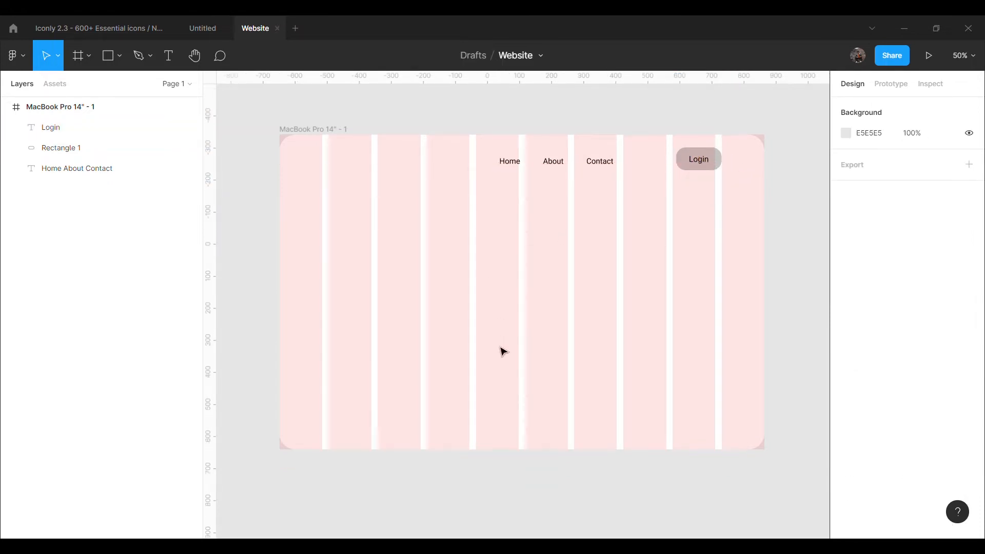
key("ctrl+v")
left_click_drag(521, 310, 324, 181)
left_click(390, 145)
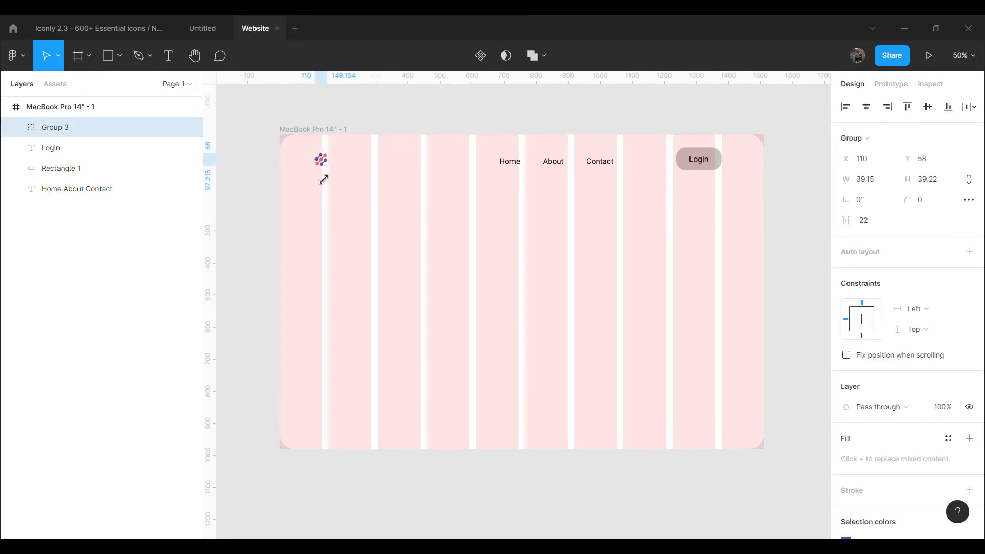
Group the Login label with its rectangle and rename the group "login".
left_click(67, 168)
left_click(67, 149, "shift")
key("ctrl+g")
double_click(73, 150)
type("login")
left_click(436, 220)
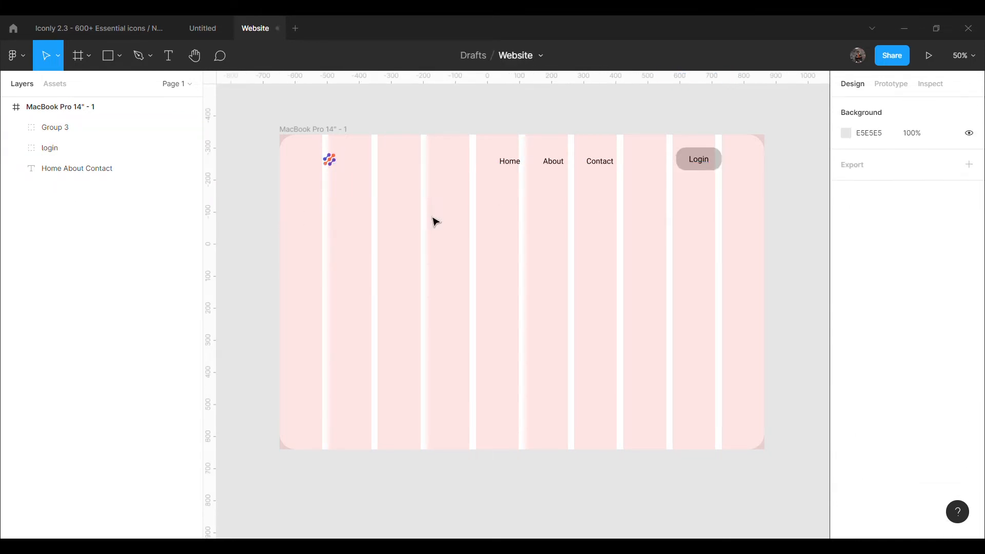
left_click(716, 170)
left_click(795, 186)
Add the brand text "SaveEarth." beside the logo and adjust the gap between them.
key("t")
left_click(277, 131)
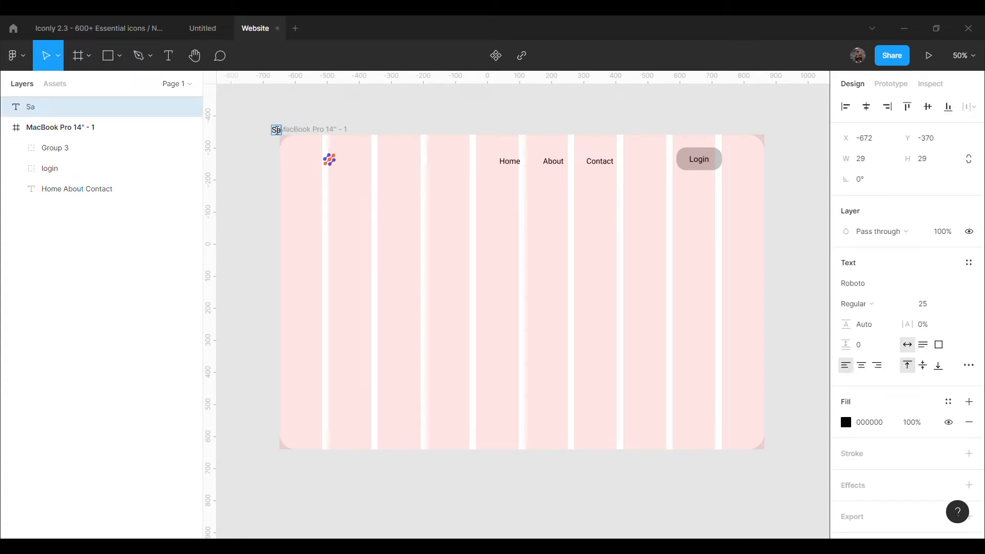
left_click_drag(303, 131, 375, 168)
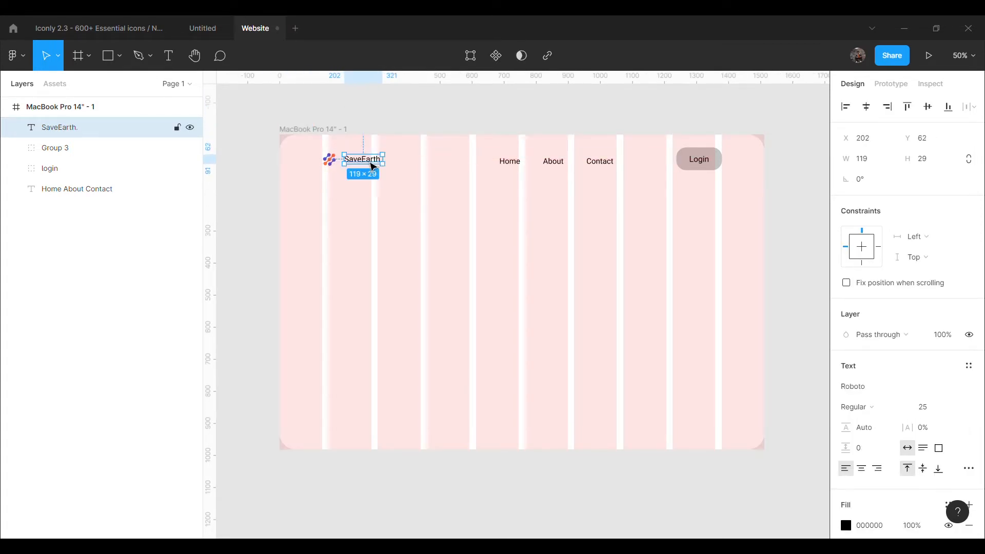
left_click_drag(331, 162, 368, 162)
left_click(380, 124)
left_click(395, 137)
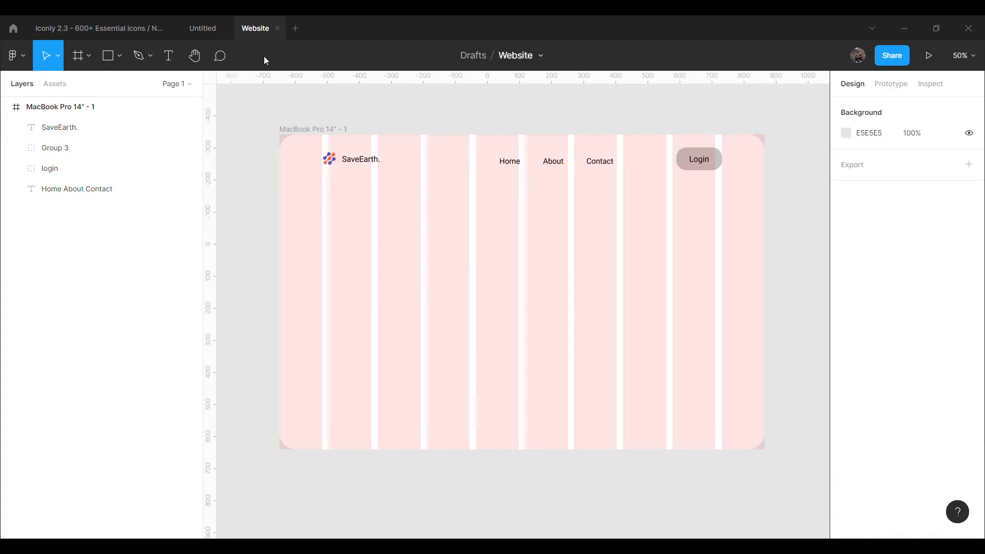
Add a "Save Earth" heading at font size 100 and place it below the logo, aligned with its left edge.
key("t")
left_click(355, 264)
type("Save Earth")
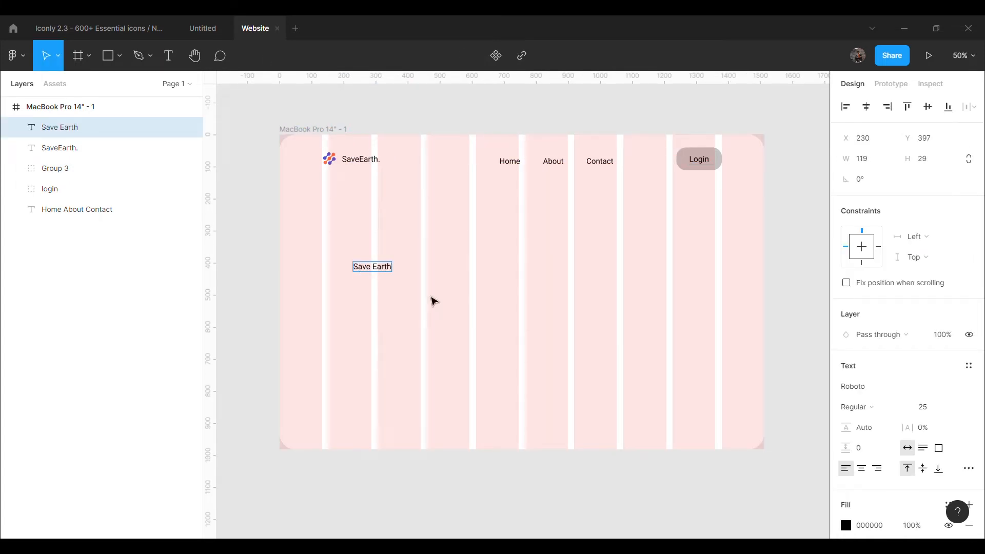
key("Escape")
left_click(940, 409)
type("100")
key("Return")
left_click_drag(409, 291, 377, 248)
key("Escape")
Paste the tagline paragraph starting "Taking the lead to preserve, protect and heal nature" and place it directly under the heading.
key("ctrl+v")
left_click_drag(484, 319, 416, 296)
left_click(434, 362)
left_click(417, 306)
scroll(872, 354, "down", 3)
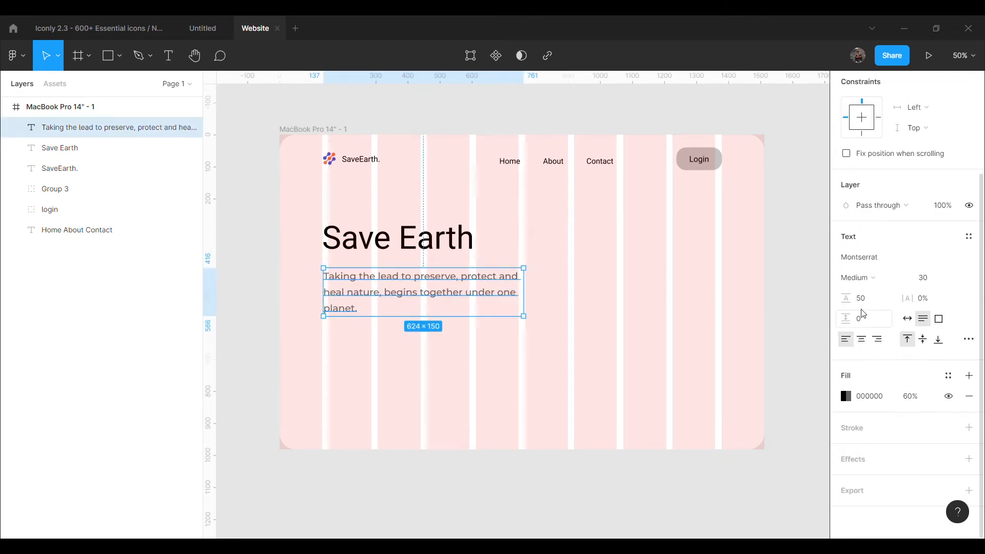
left_click(814, 337)
Draw a button rectangle below the tagline paragraph and round its corners.
left_click(122, 60)
left_click(116, 83)
mouse_move(334, 326)
left_mouse_down()
mouse_move(401, 348)
mouse_move(371, 353)
left_mouse_up()
left_click(413, 350)
left_click(392, 343)
left_click(934, 184)
left_click(583, 379)
key("Escape")
Add a "Get Started" label at font size 25 and centre it on the new button rectangle.
left_click(168, 56)
left_click(450, 322)
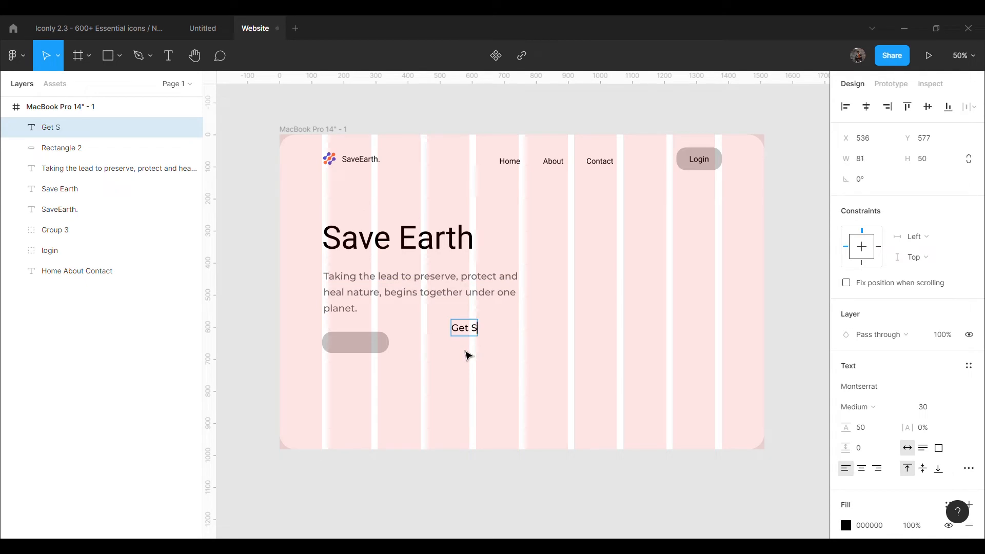
key("Escape")
left_click(923, 407)
type("25")
key("Return")
left_click_drag(481, 342, 376, 358)
key("Escape")
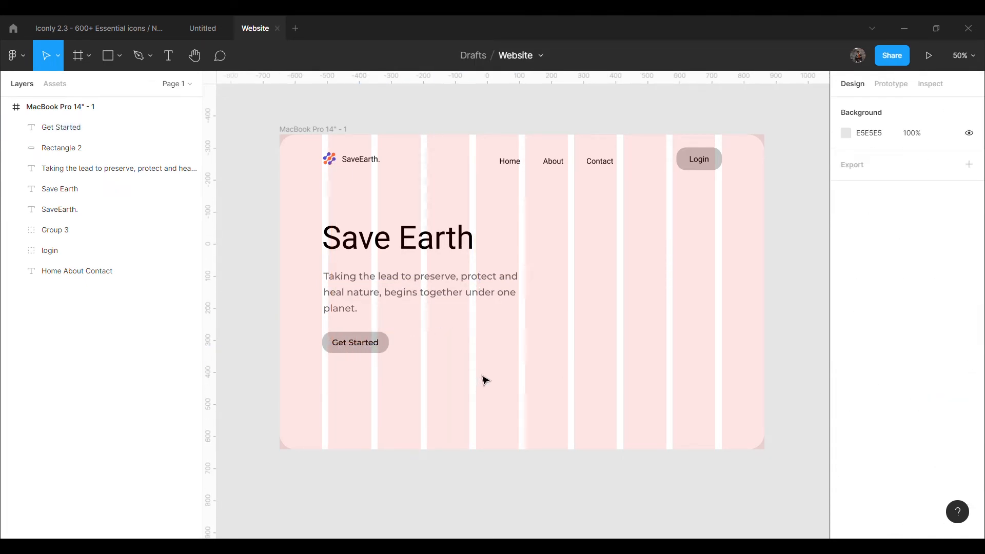
Change the navigation text's font to Montserrat Medium.
left_click(534, 171)
left_click(887, 392)
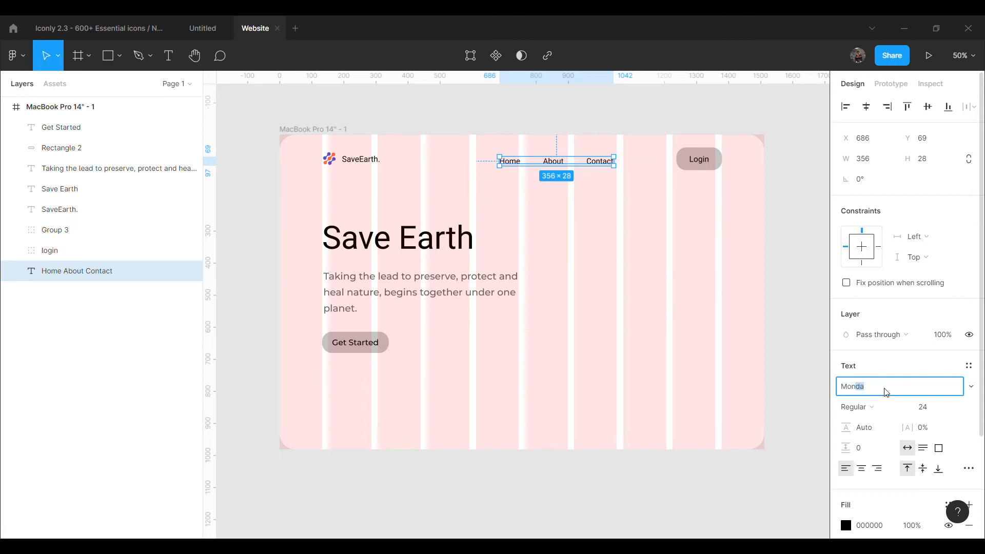
type("Montserrat")
key("Return")
left_click(857, 407)
left_click(867, 308)
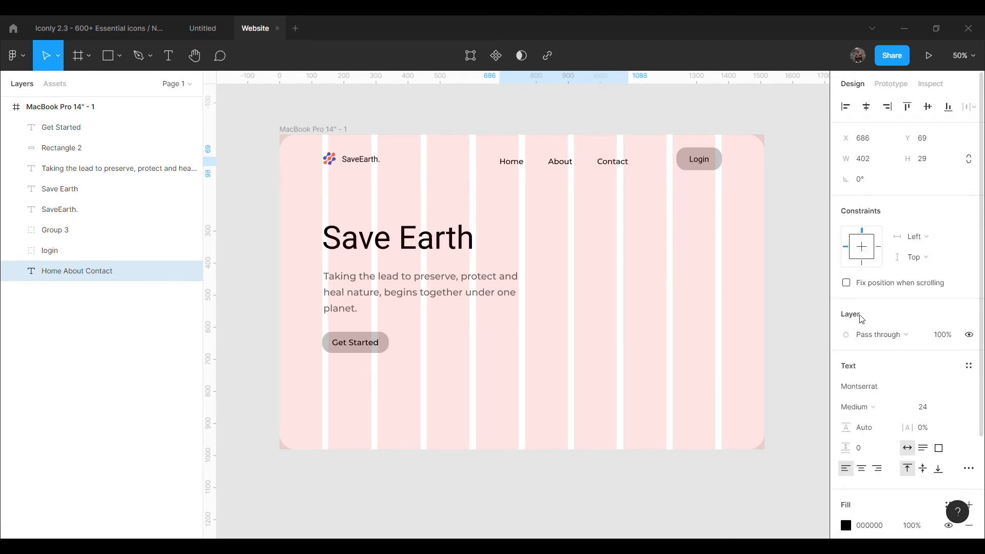
Set the Login label's font to Montserrat in a heavier weight and re-centre it on its button.
double_click(699, 160)
left_click(882, 366)
type("Monts")
key("Return")
left_click(860, 386)
left_click(876, 314)
left_click(826, 342)
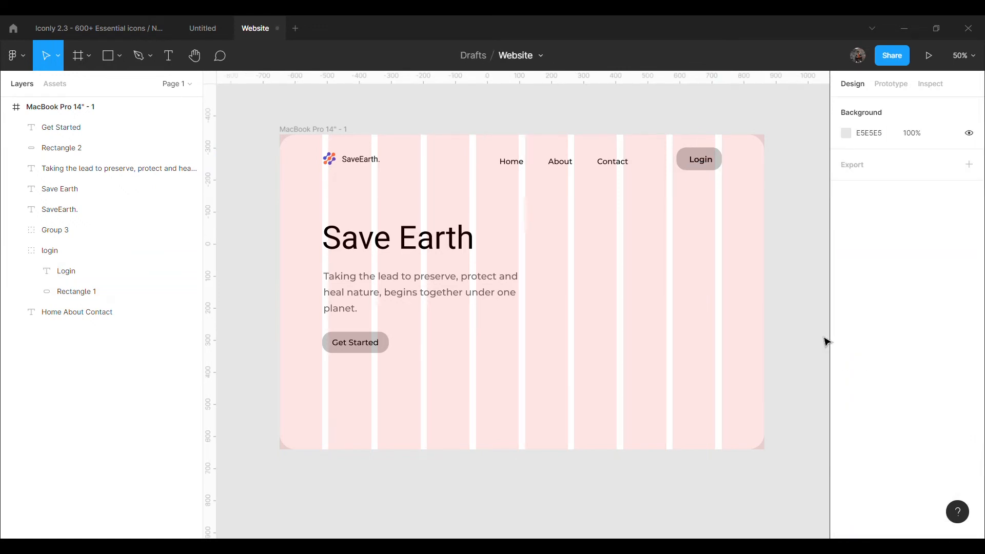
double_click(708, 165)
Set the navigation text's weight to SemiBold.
left_click(560, 163)
left_click(862, 406)
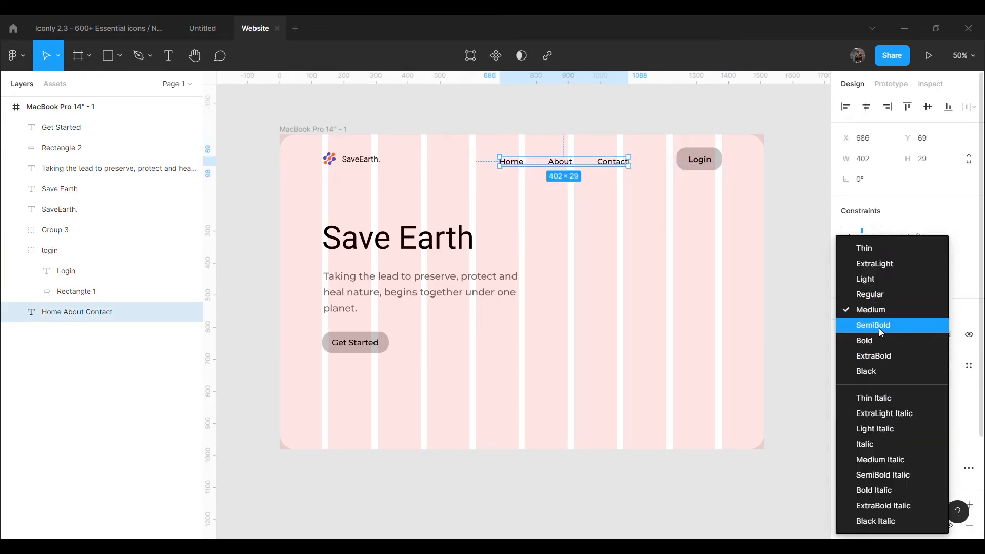
left_click(882, 332)
left_click(821, 331)
Set the "SaveEarth." brand text's weight to Bold.
left_click(359, 159)
left_click(862, 405)
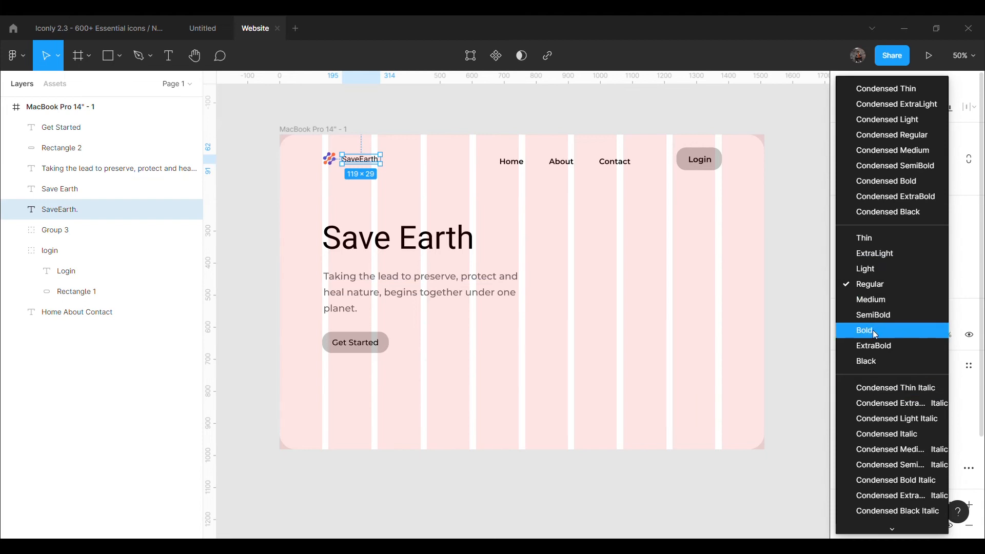
left_click(876, 331)
left_click(821, 338)
Change the "Save Earth" heading's font to Clash Display.
left_click(426, 251)
left_click(871, 389)
type("C")
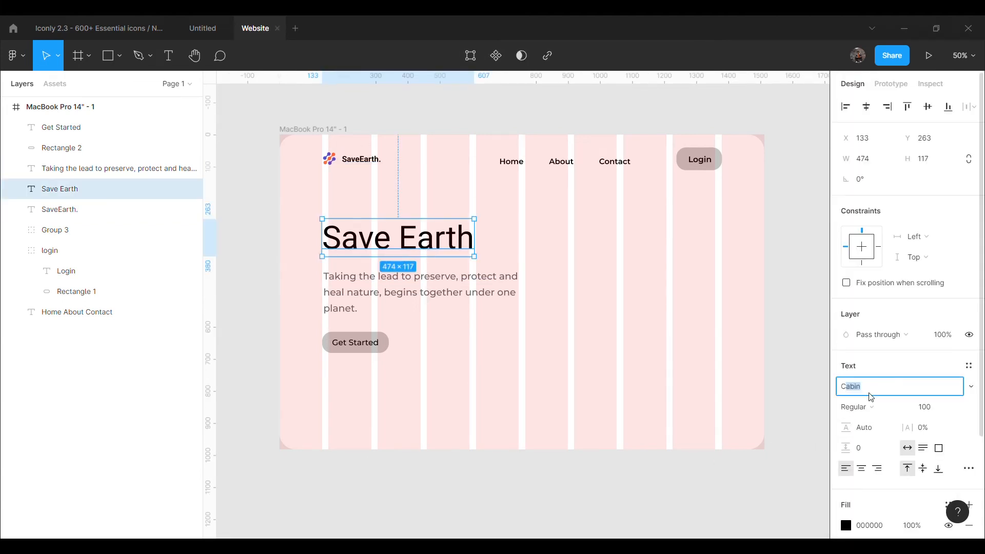
type("las")
key("Return")
Compare font weights on the "Save Earth" heading and apply Semibold.
left_click(862, 407)
left_click(878, 423)
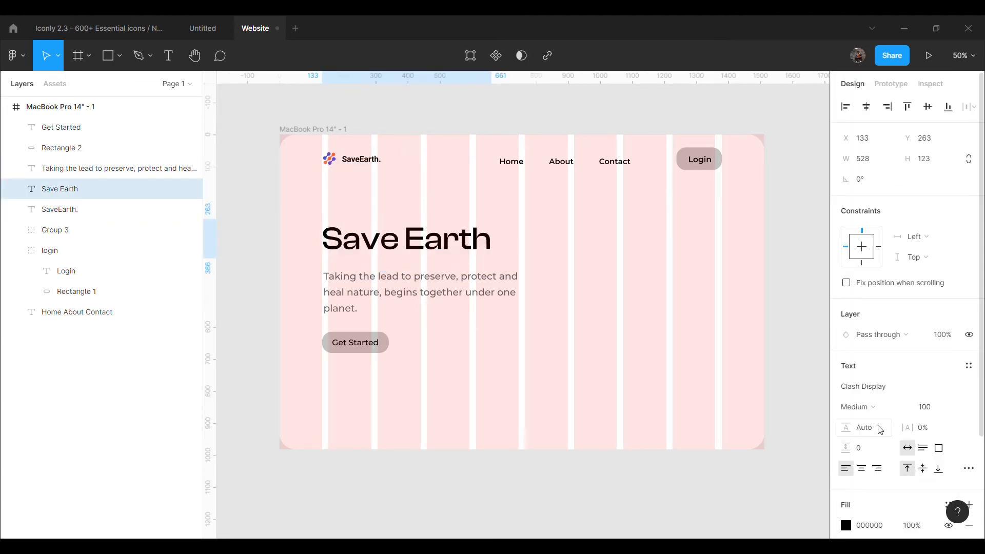
left_click(880, 410)
left_click(881, 423)
left_click(881, 411)
left_click(882, 394)
left_click(881, 409)
left_click(879, 421)
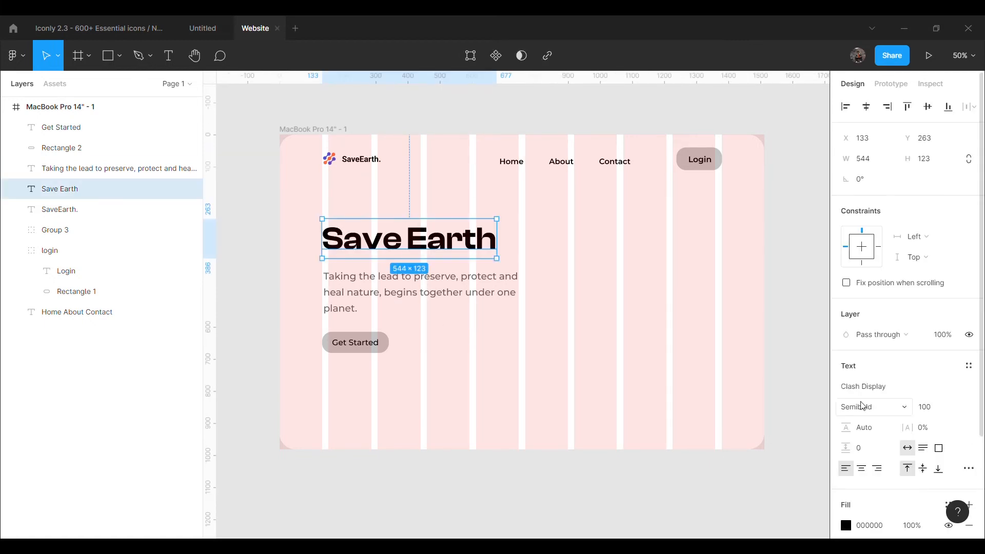
Set the "Save Earth" heading's font size to 120.
type("120")
key("Return")
left_click(475, 330)
left_click(436, 265)
left_click(805, 322)
Paste the space illustration of the girl in virtual reality glasses and place it to the right of the heading and tagline.
key("ctrl+v")
left_click_drag(600, 327, 653, 291)
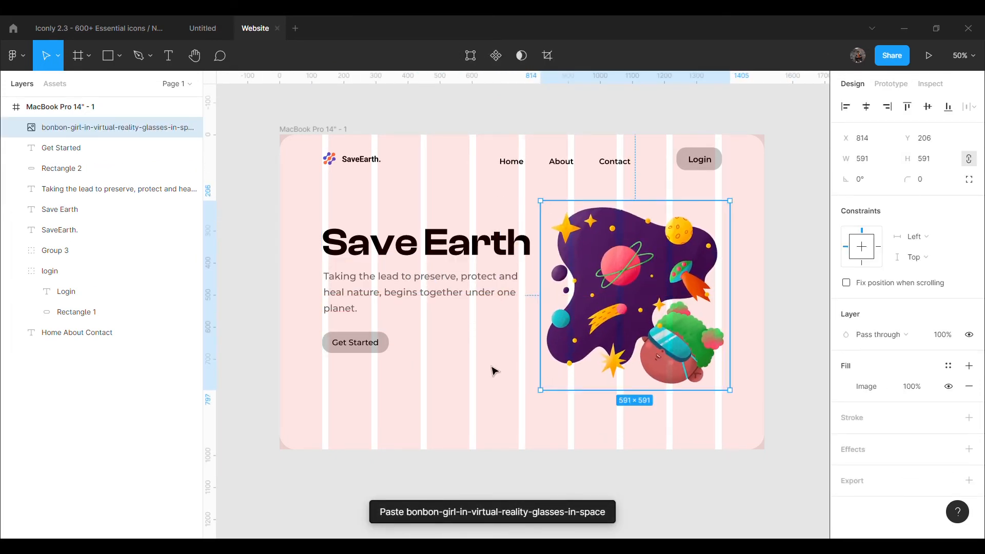
left_click(825, 329)
Hide the column layout grid of the MacBook Pro frame.
scroll(722, 333, "right", 3)
scroll(312, 141, "left", 3)
left_click(154, 107)
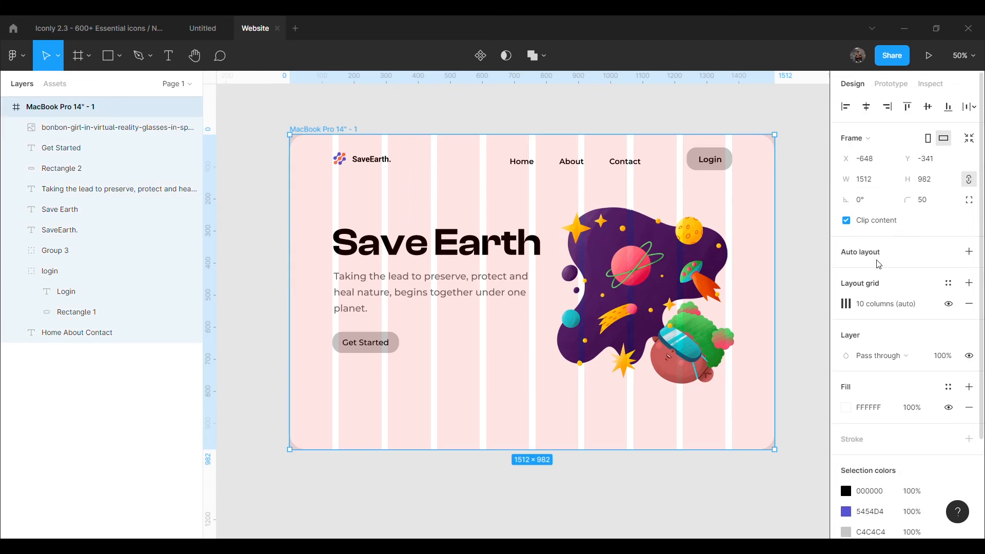
left_click(948, 303)
Shift the space illustration slightly up and further to the right within the frame.
left_click_drag(664, 308, 671, 302)
key("Right")
key("Right")
key("Right")
key("Right")
key("Right")
key("Right")
key("Right")
left_click(785, 300)
Fine-tune the Login label's position on its button.
double_click(715, 164)
left_click_drag(715, 163, 714, 162)
left_click(741, 169)
Recolour the Login button's background with the dark purple sampled from the space illustration.
left_click(726, 164)
left_click(846, 522)
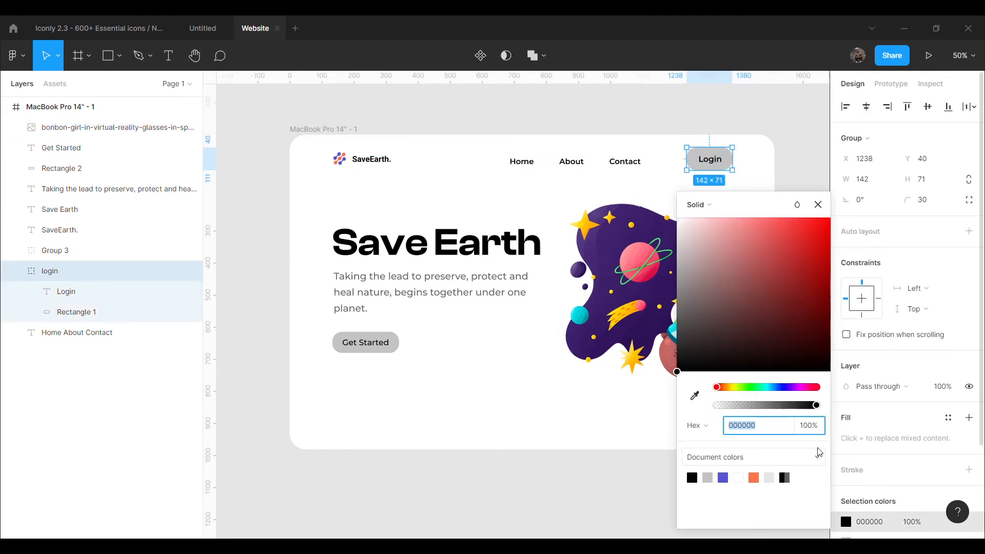
scroll(869, 477, "down", 2)
left_click(846, 428)
left_click(694, 395)
left_click(778, 158)
left_click(778, 158)
Change the Login label's text colour to white.
double_click(710, 160)
left_click(846, 503)
left_click(678, 219)
left_click(811, 172)
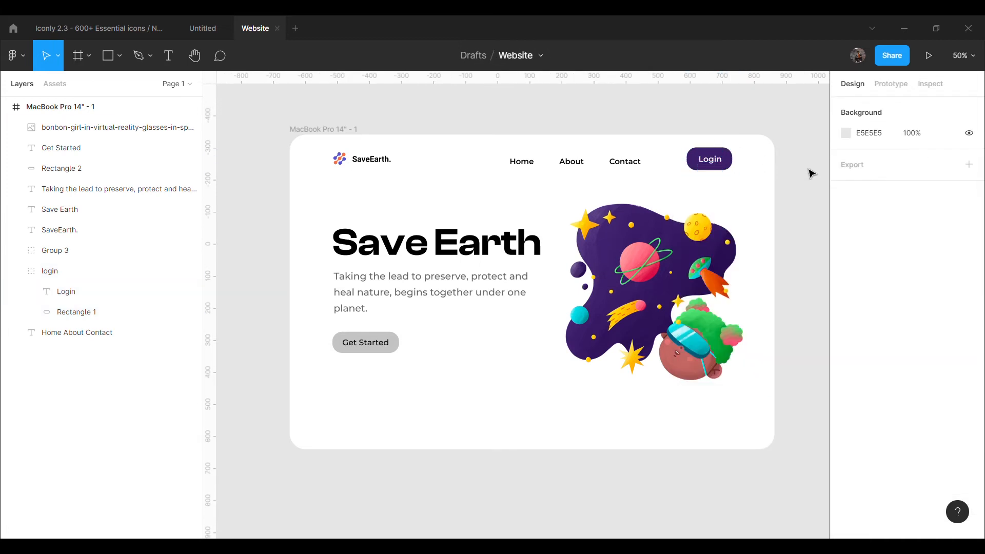
Fill the Get Started button's rectangle with the dark purple sampled from the illustration.
left_click(403, 349)
left_click(846, 387)
left_click(692, 477)
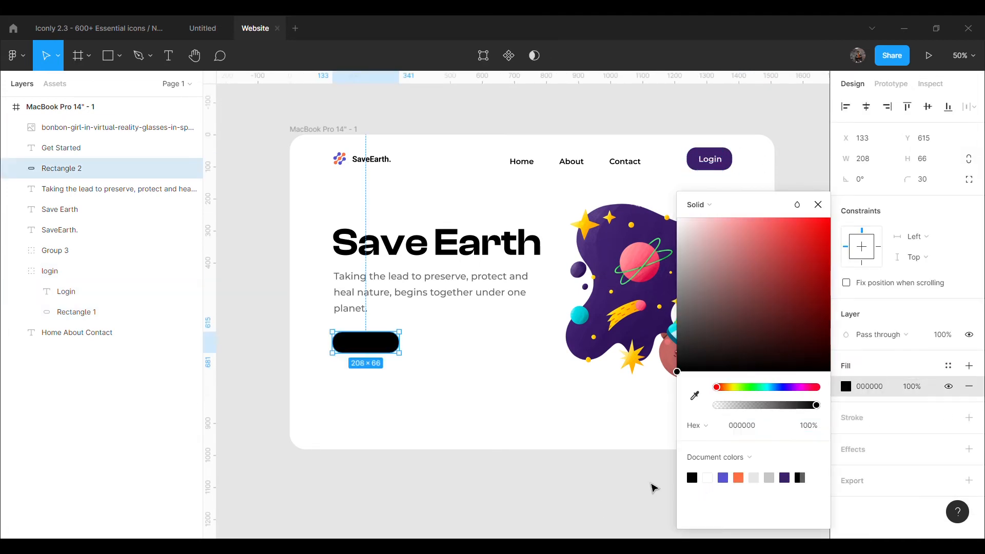
left_click(692, 396)
left_click(652, 220)
left_click(477, 353)
Change the Get Started label's text colour to white.
left_click(376, 348)
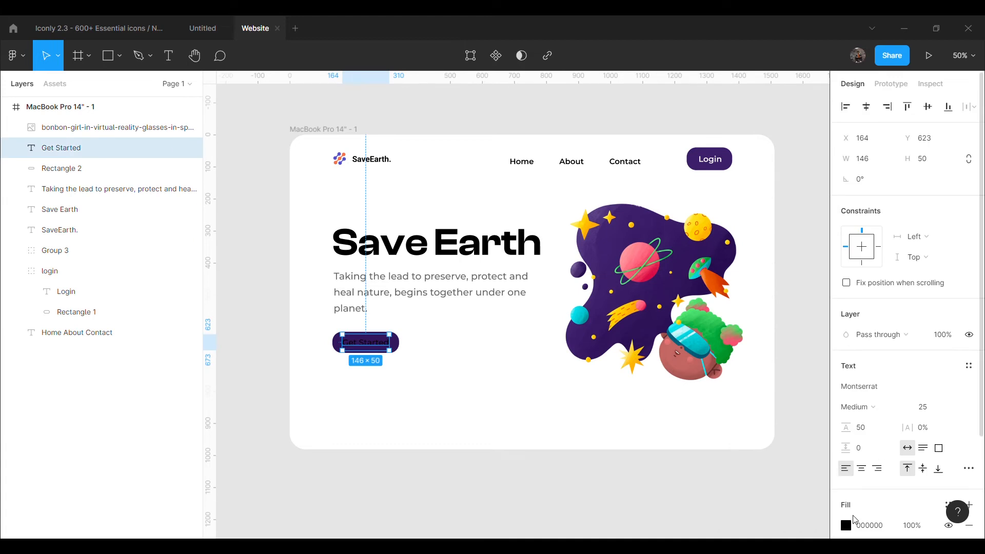
left_click(846, 524)
left_click_drag(685, 241, 672, 230)
left_click(798, 168)
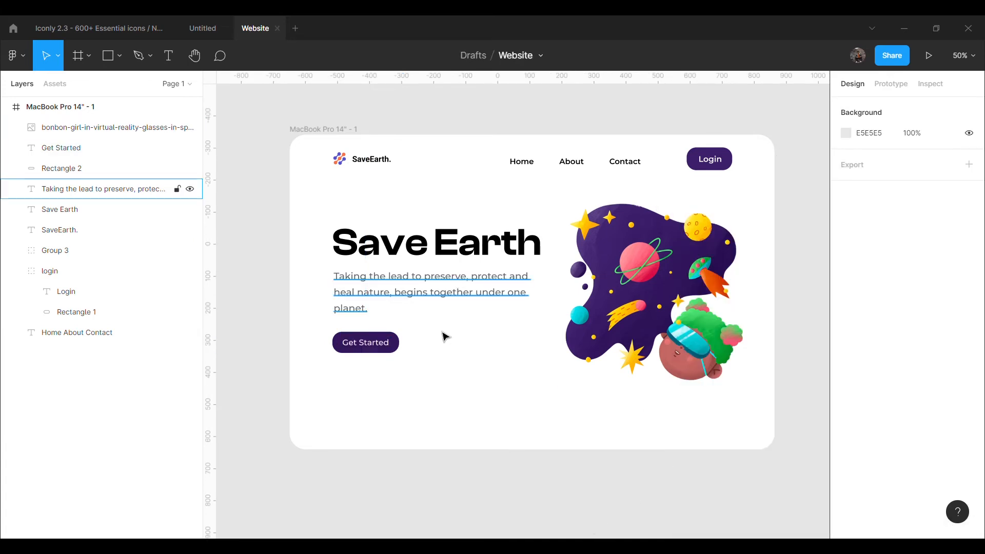
Set the Get Started label's font size to 22 and narrow its button to about 184 px wide.
left_click(395, 349)
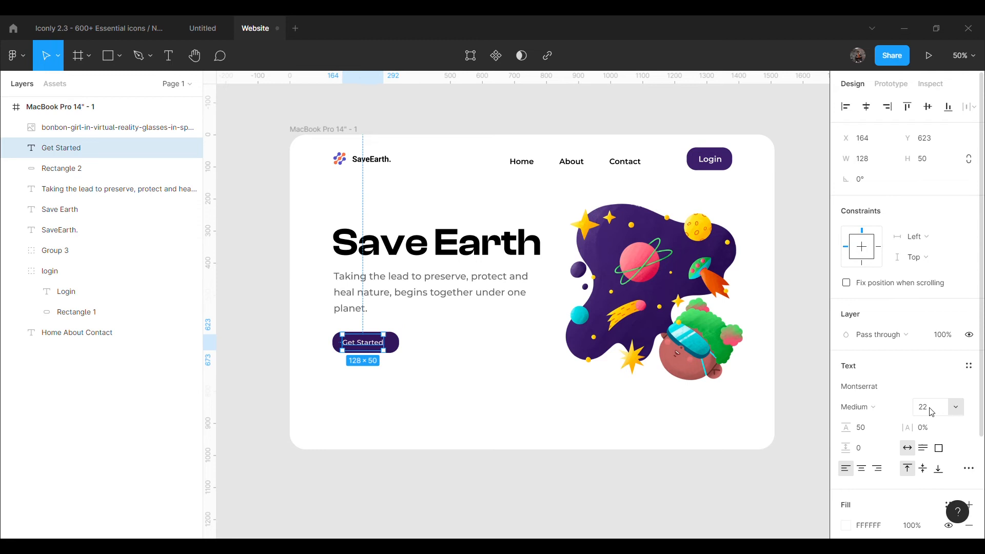
left_click(389, 382)
left_click(396, 350)
left_click_drag(409, 355, 402, 355)
key("Left")
left_click(409, 376)
Give the Get Started label a bolder font weight.
left_click(364, 342)
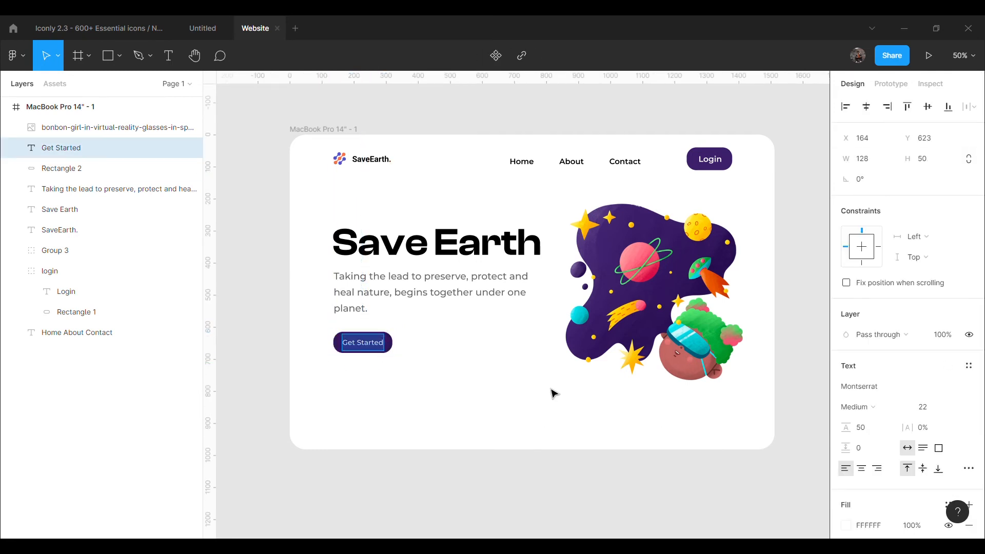
left_click(867, 407)
left_click(877, 340)
left_click(564, 520)
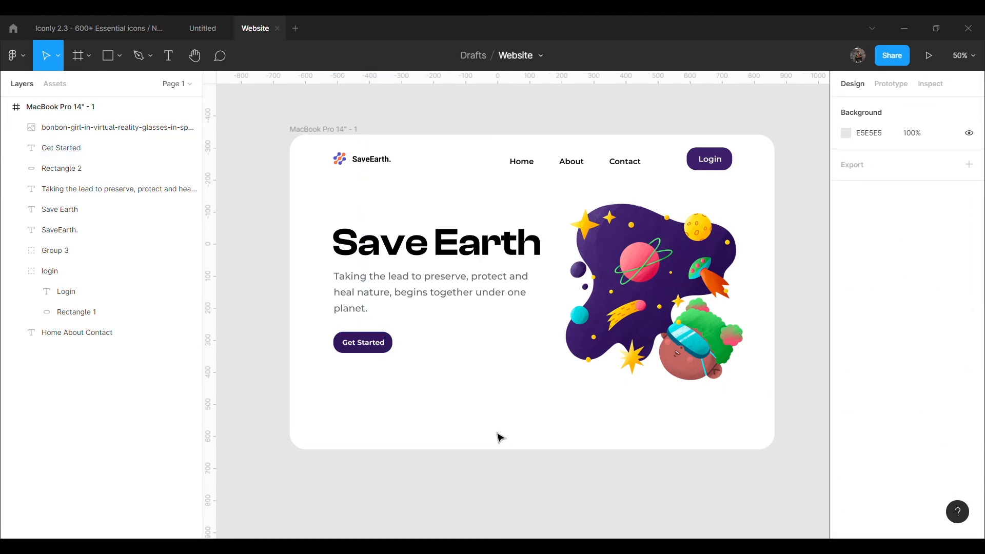
Group the Get Started label with its rectangle and name the group "get started".
left_click(362, 342)
left_click(90, 169, "shift")
key("ctrl+g")
double_click(94, 149)
type("get started")
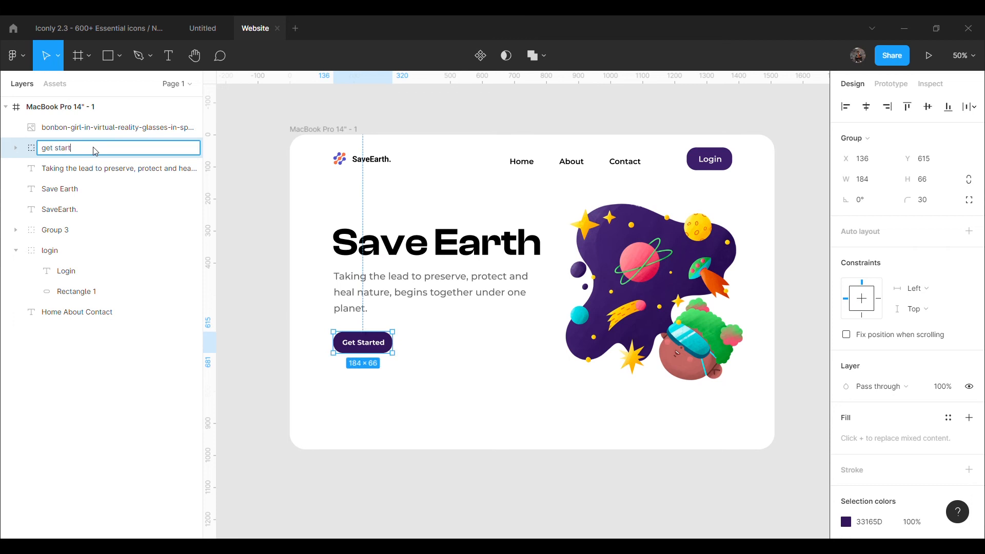
left_click(224, 244)
Group the Get Started button, tagline and Save Earth heading, and move the group slightly upward.
left_click(367, 338)
left_click(107, 167, "shift")
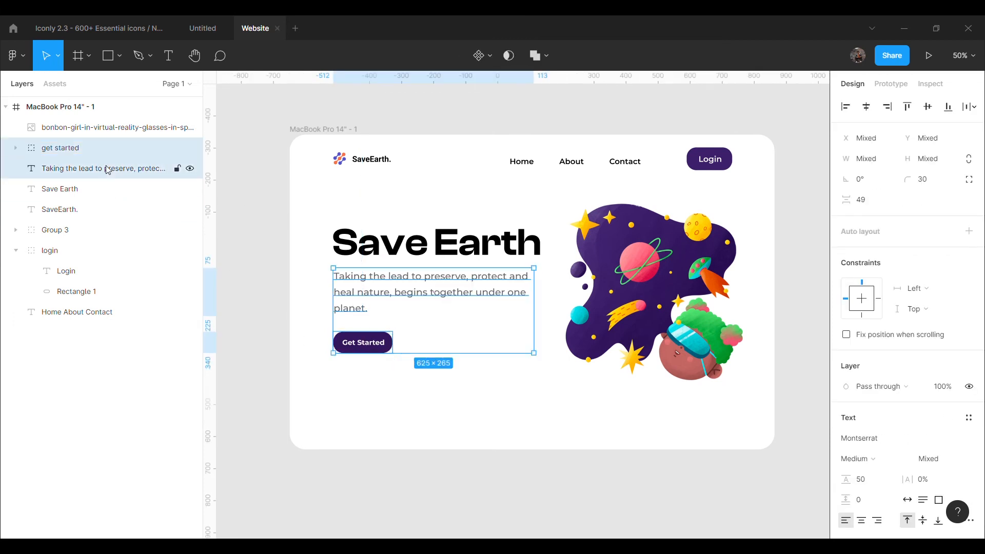
left_click(99, 193, "shift")
key("ctrl+g")
left_click_drag(443, 270, 443, 266)
left_click(564, 190)
Set the Login button group's height to 62.
left_click(724, 165)
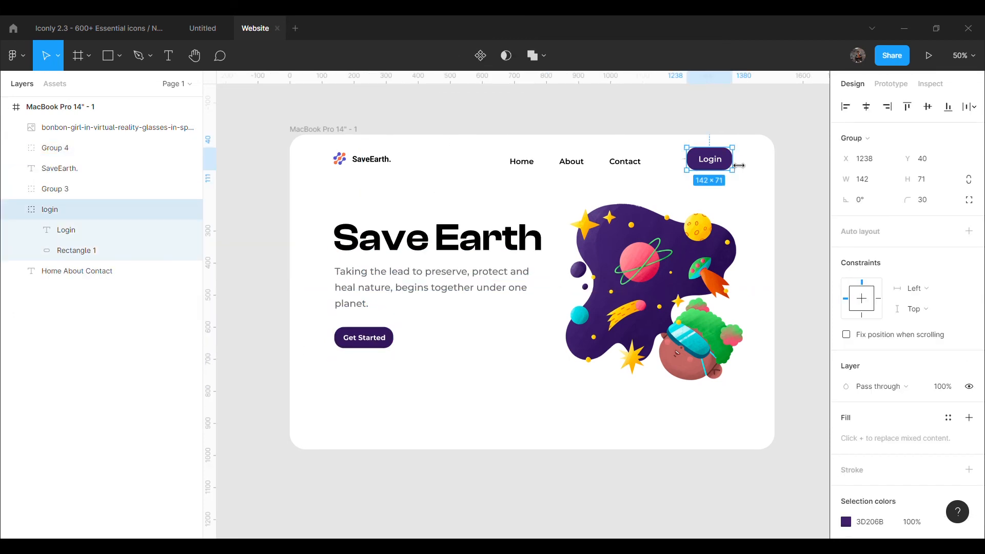
type("60")
key("Return")
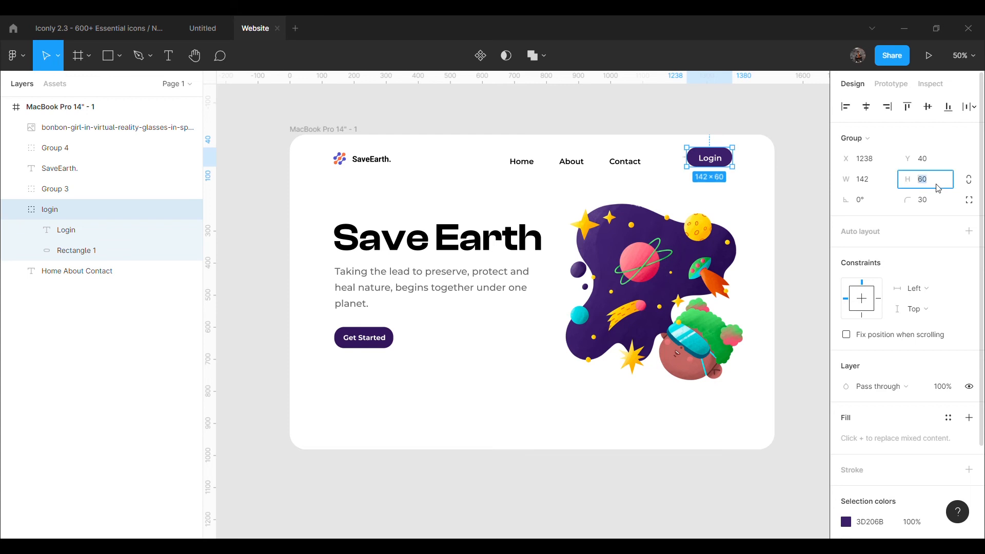
type("62")
key("Return")
Nudge the Login button group down to Y 47 and slightly right to X 1240.
key("Down")
key("Down")
key("Down")
key("Down")
key("Down")
key("Down")
key("Down")
key("Down")
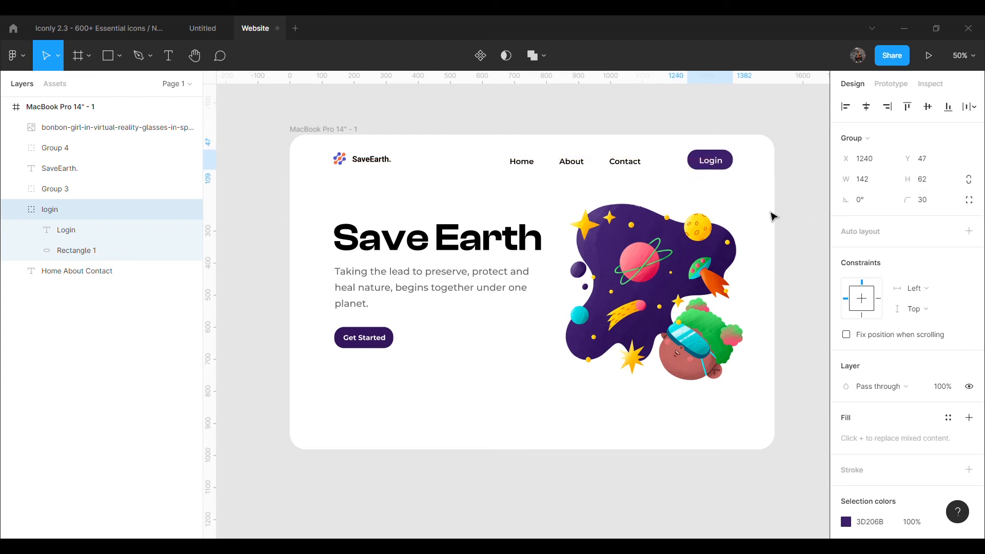
left_click(793, 213)
Nudge the Login label down, and shift the whole login group down towards the level of the navigation links.
double_click(726, 166)
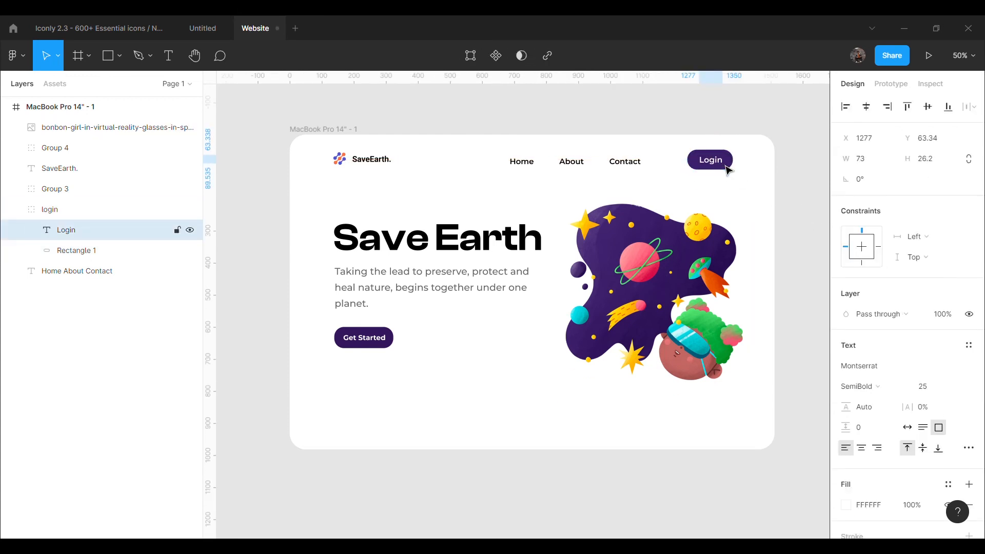
key("Down")
key("Down")
left_click(741, 162)
left_click(732, 161)
key("Down")
key("Down")
key("Down")
key("Down")
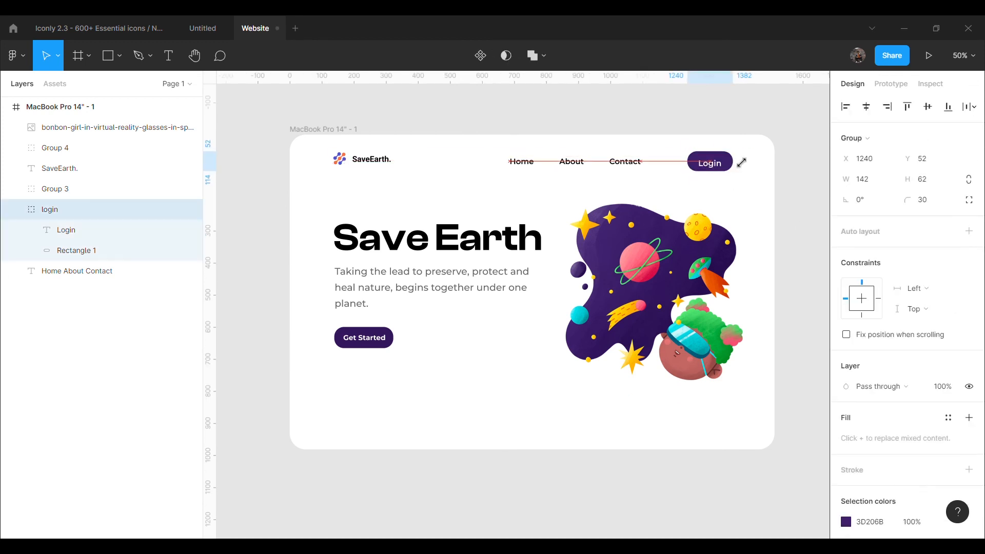
Nudge the Login button's background rectangle down to line up with the navigation links.
left_click(90, 251)
key("Down")
key("Down")
key("Down")
key("Down")
key("Down")
key("Up")
left_click(799, 231)
Nudge the Login label up to Y 67 so it is centred on its button.
double_click(707, 168)
key("Up")
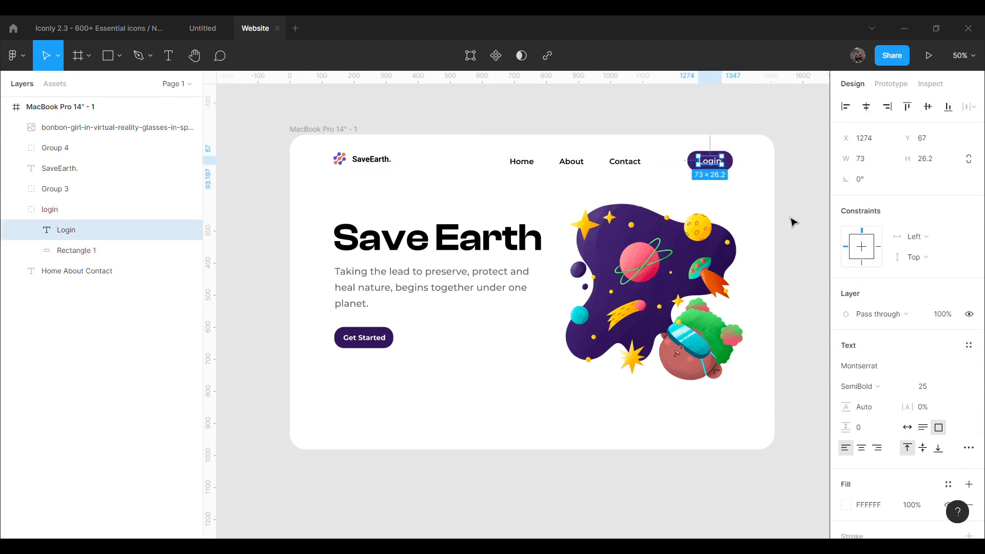
left_click(782, 214)
Draw a small circle below the tagline and set its size to 30 × 30.
key("o")
left_click_drag(462, 368, 472, 378)
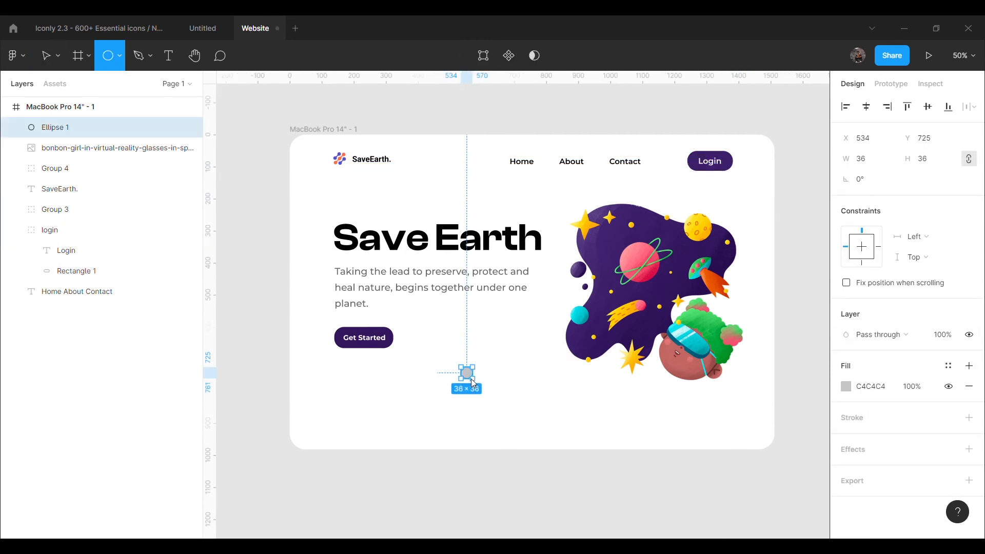
left_click(867, 158)
type("30")
key("Return")
Hide the circle's fill, add a 1 px C4C4C4 inside stroke, and place the circle well below the Get Started button.
left_click(949, 386)
left_click(970, 418)
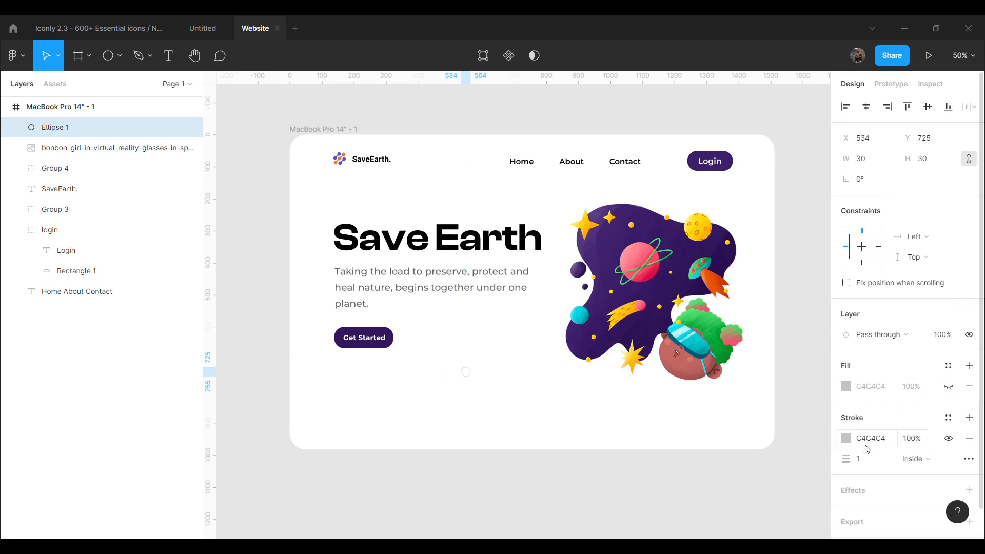
left_click_drag(465, 374, 347, 409)
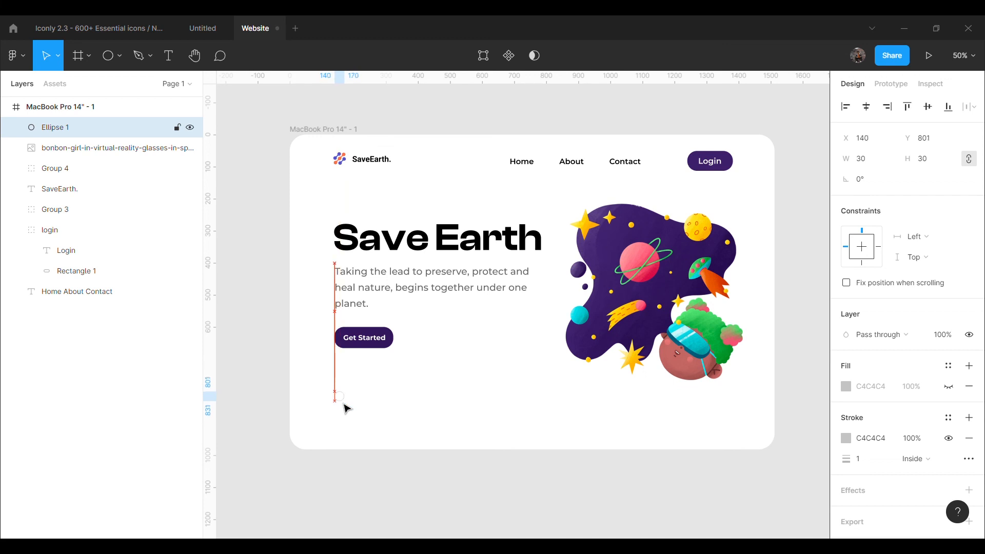
left_click(826, 266)
Copy the Arrow - Down 4 icon from the Iconly library file and paste it into the Website design.
left_click(964, 55)
left_click(114, 29)
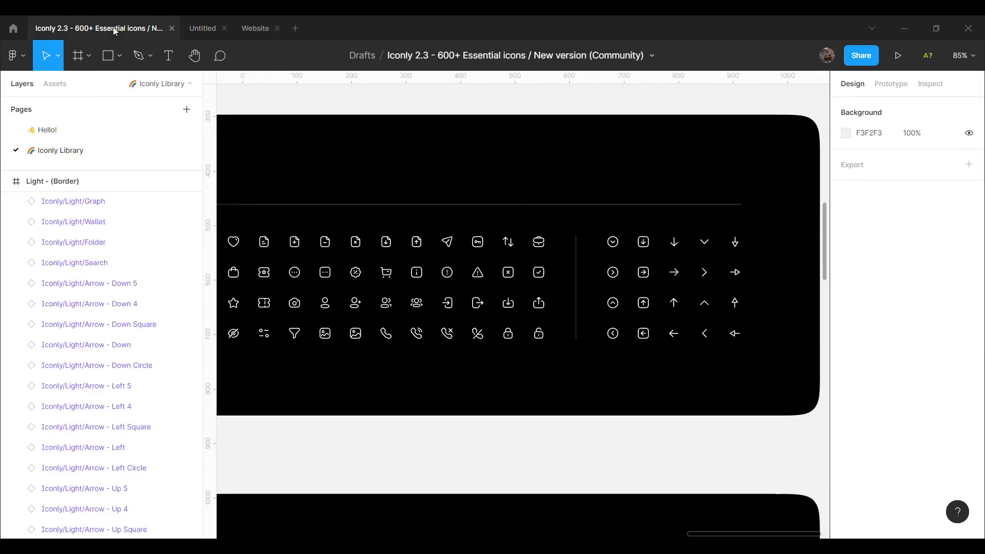
left_click(705, 244)
key("ctrl+c")
left_click(255, 28)
key("ctrl+v")
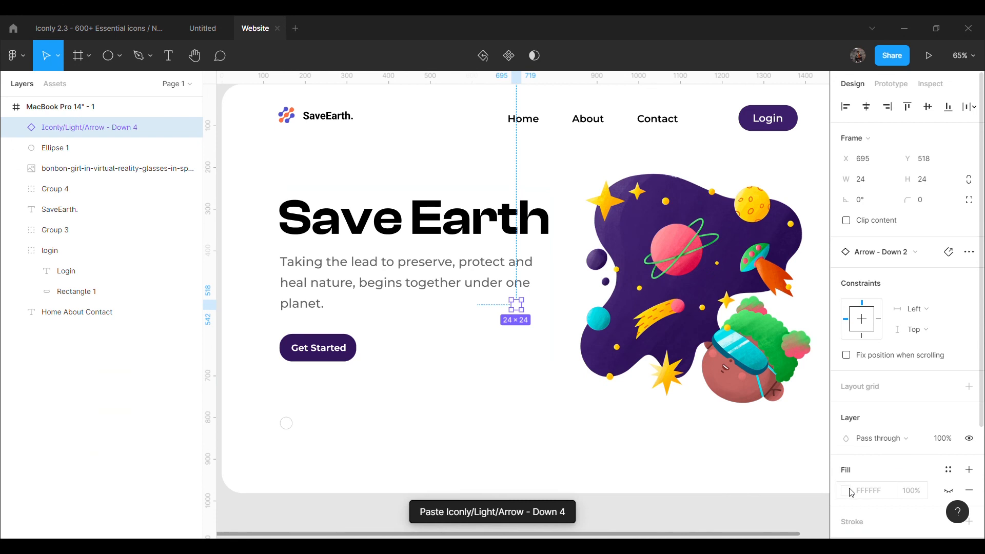
Recolour the down arrow icon black and place it inside the outlined circle.
scroll(849, 490, "down", 3)
left_click(846, 426)
left_click(829, 371)
left_click(664, 433)
left_click_drag(518, 308, 293, 436)
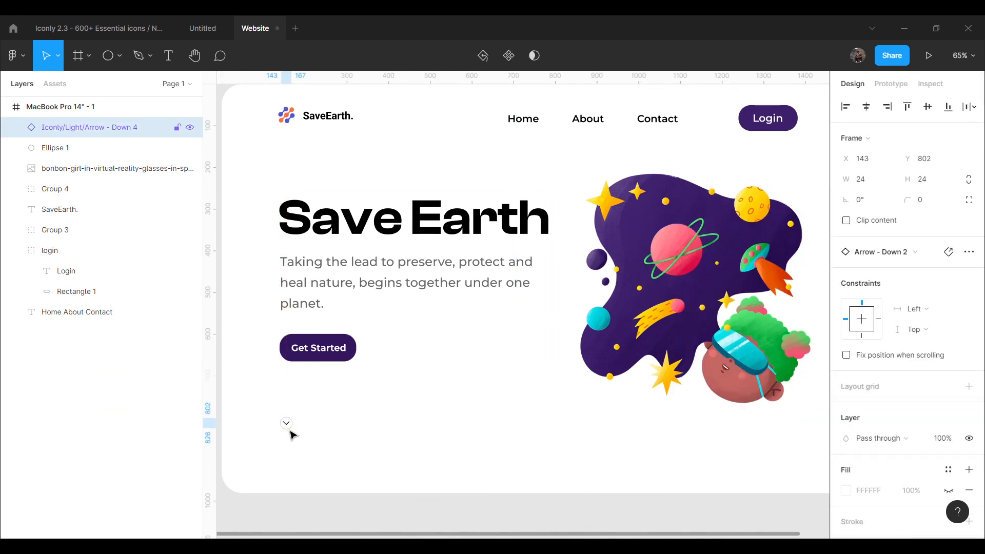
key("Escape")
Add a "Scroll down" text label below the tagline and set its font size to 18.
key("t")
left_click(411, 375)
type("sc")
key("BackSpace")
key("BackSpace")
type("Scroll")
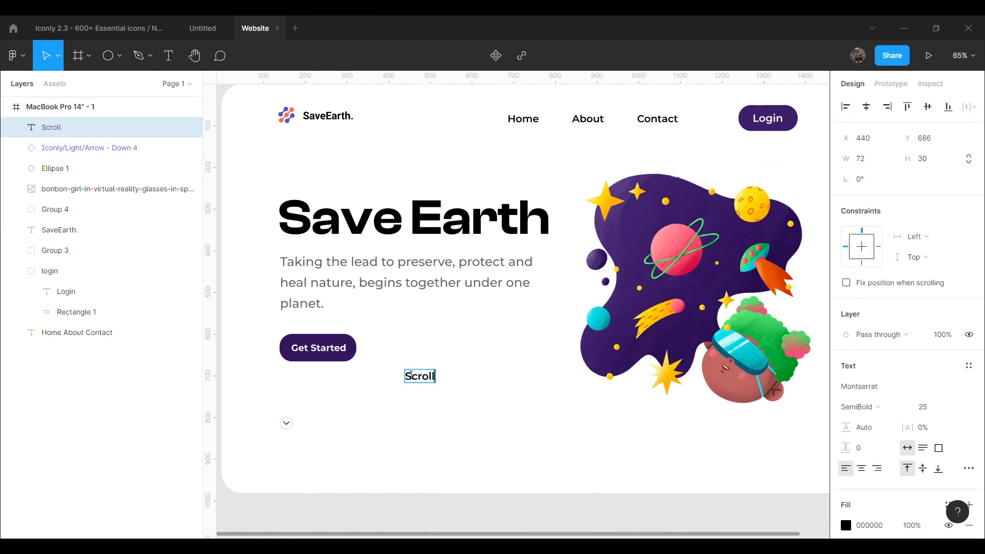
key("Escape")
left_click(941, 412)
type("18")
key("Return")
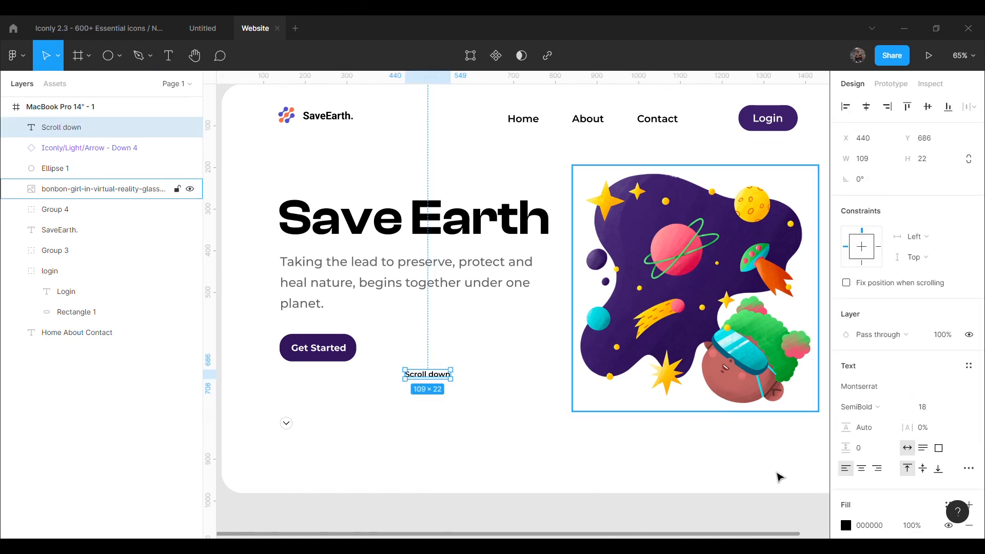
Colour the "Scroll down" label C4C4C4 and move it next to the arrow circle.
scroll(858, 413, "down", 3)
left_click(845, 395)
left_click(724, 478)
left_click(539, 431)
left_click_drag(445, 385, 345, 433)
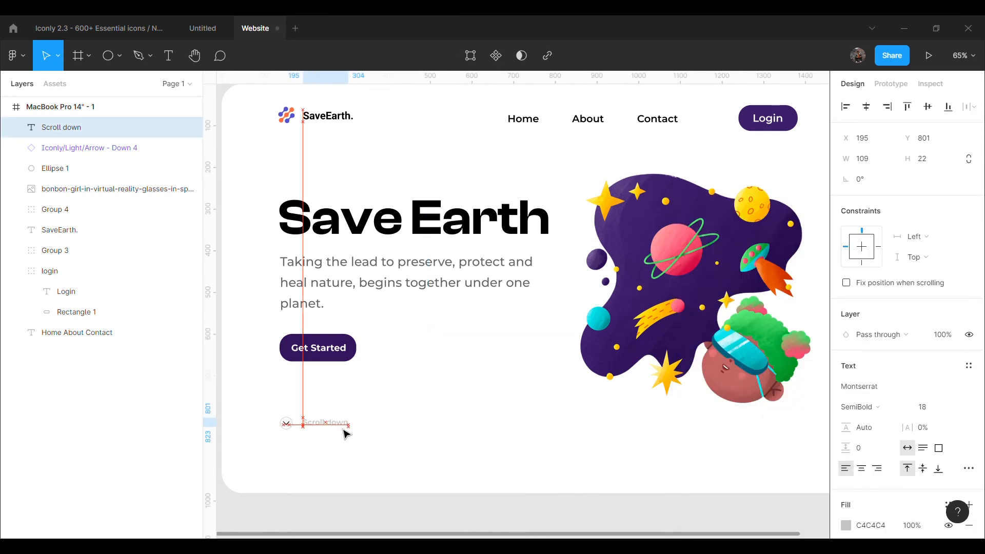
Change the "Scroll down" label's colour to black (000000) and fine-tune its position to X 192, Y 803.
left_click(849, 523)
left_click_drag(800, 349, 833, 379)
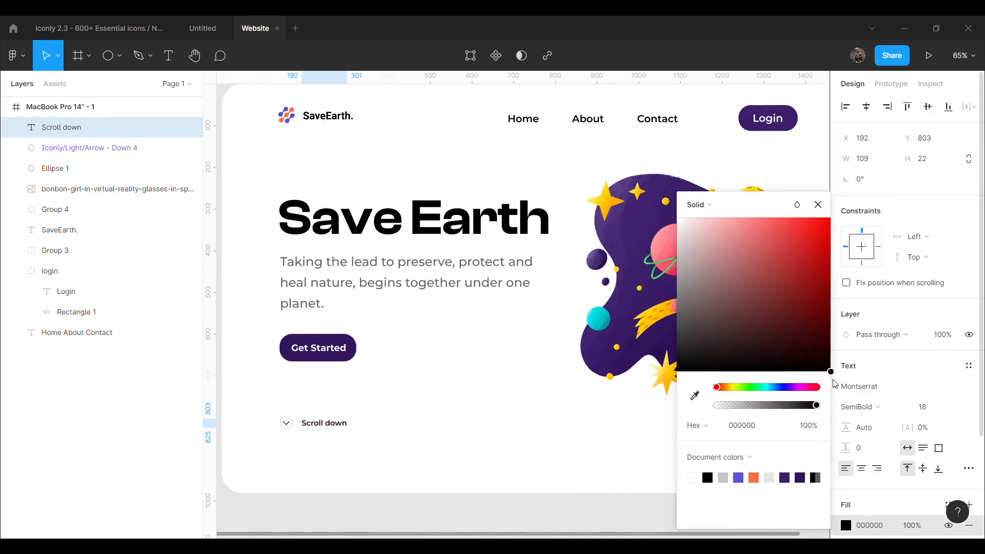
left_click(513, 421)
left_click(336, 426)
left_click(444, 455)
Paste the Instagram post frame with the landing page mockup below the MacBook Pro frame, and collapse the MacBook Pro frame's layers.
left_click(966, 64)
type("55")
key("Return")
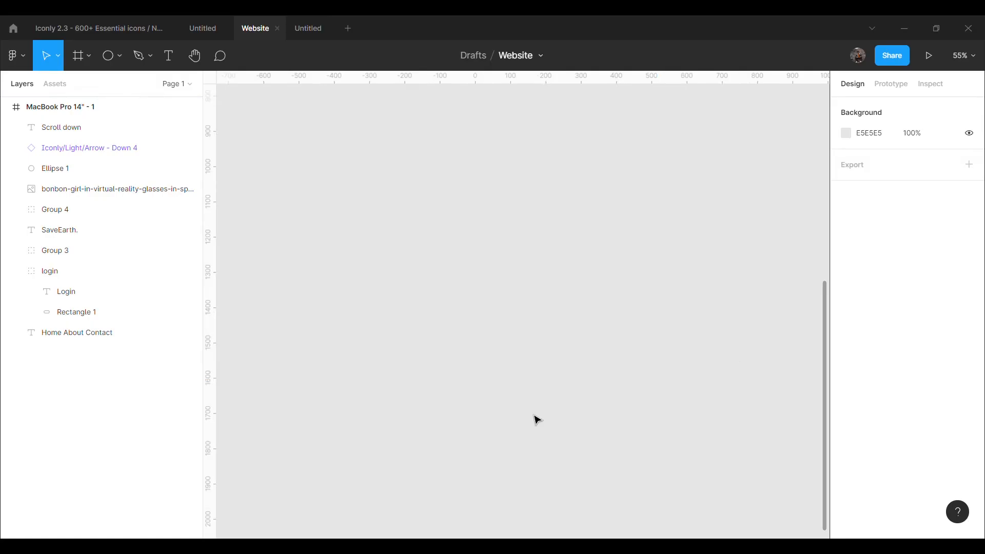
key("ctrl+v")
scroll(723, 215, "right", 1)
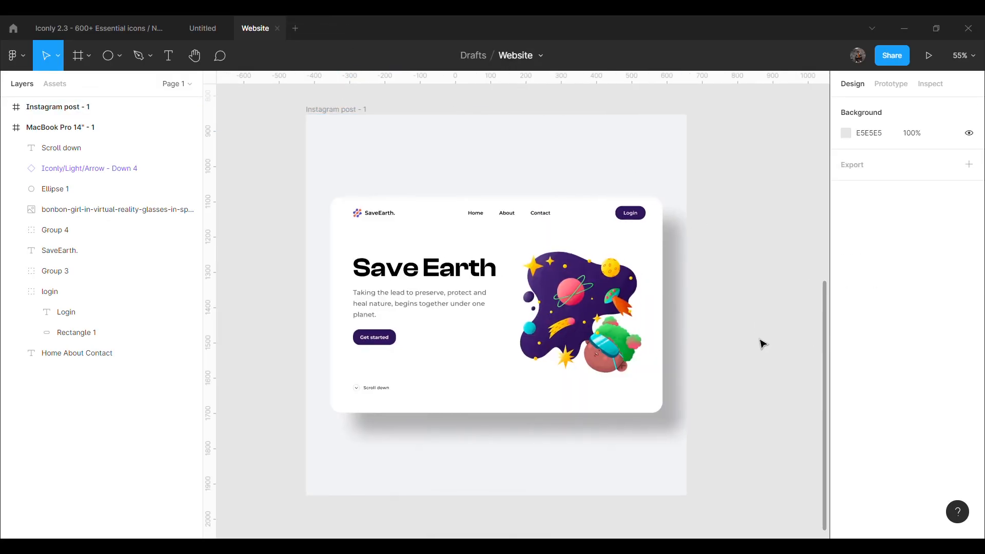
left_click(8, 129)
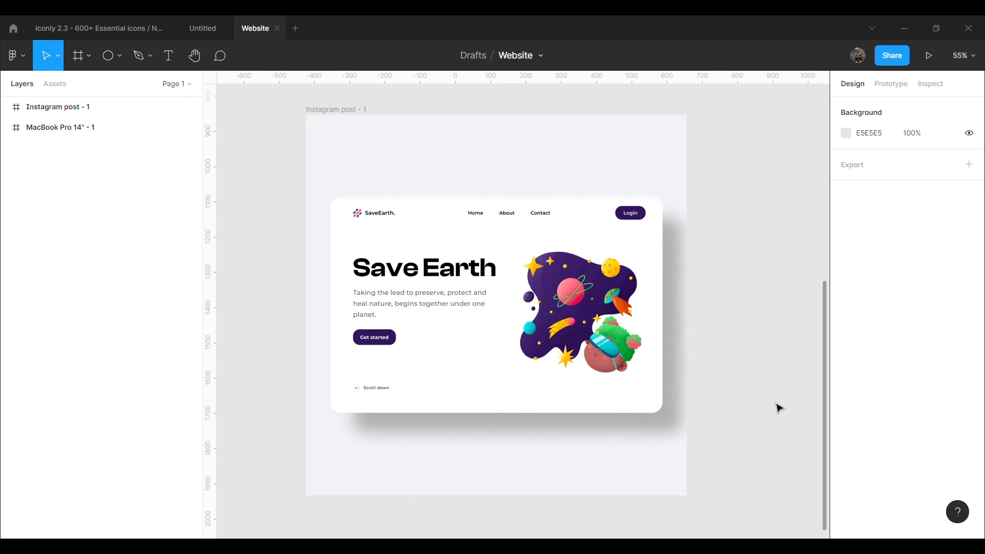